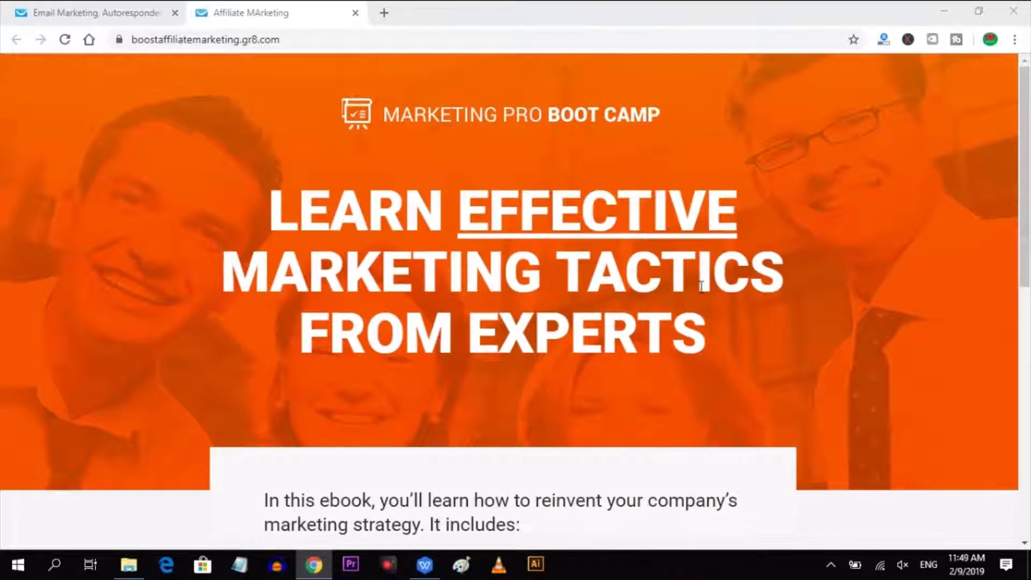
Step: Look over the published example landing page, from its headline to the e-book download form
scroll(792, 290, "down", 5)
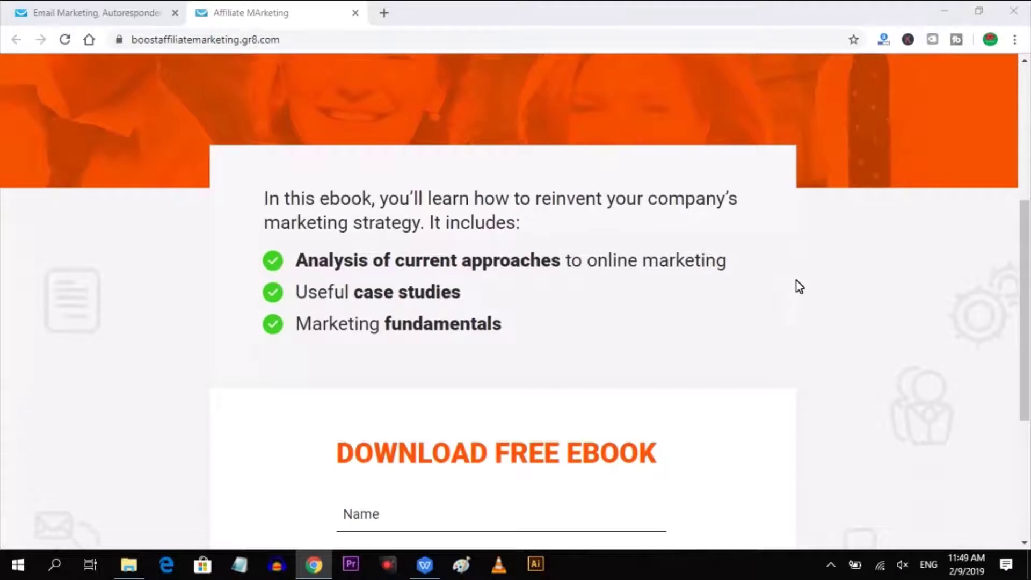
scroll(797, 281, "down", 3)
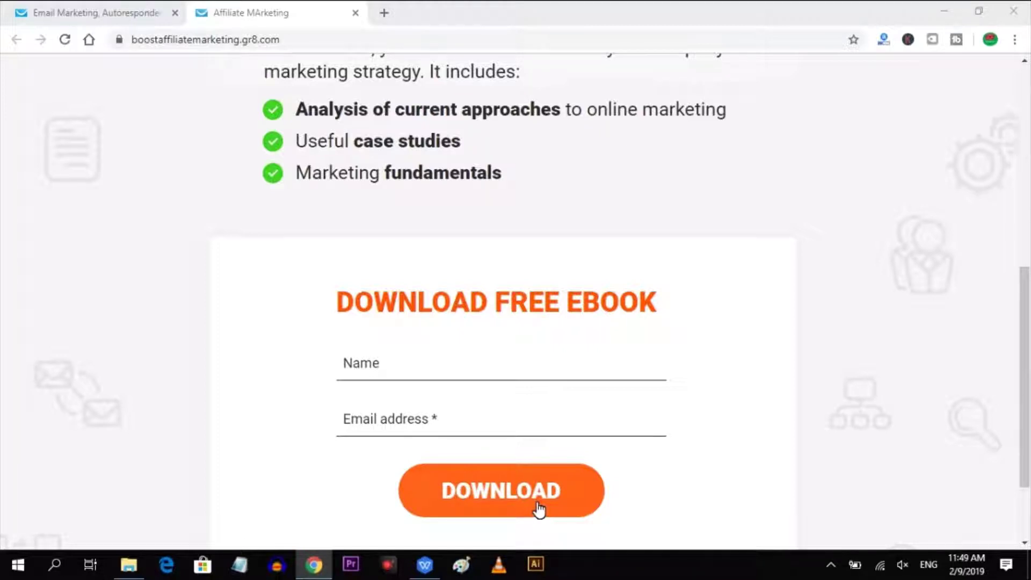
scroll(539, 511, "down", 2)
scroll(538, 510, "up", 10)
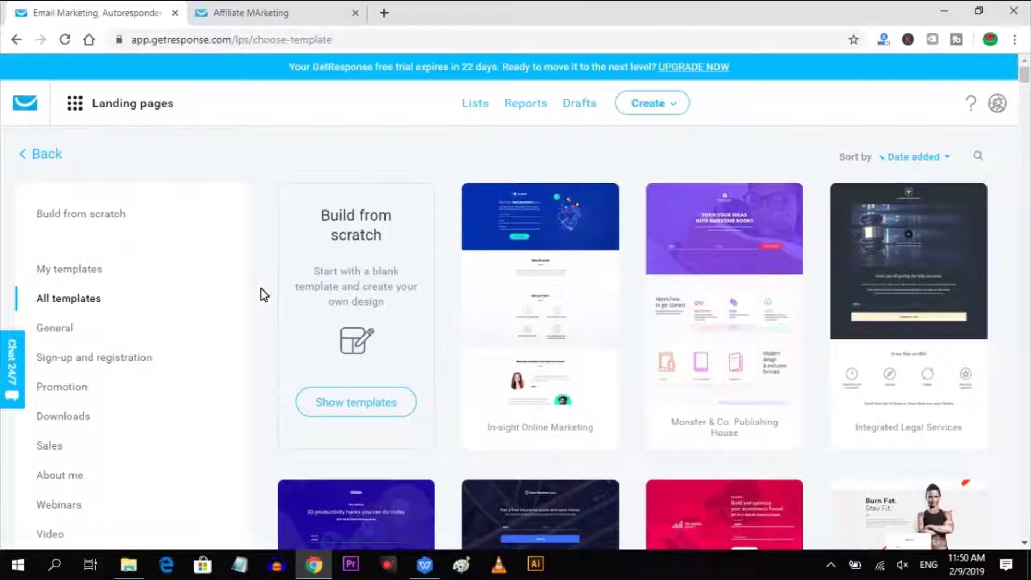
Step: Browse the full gallery of landing page templates
scroll(278, 292, "down", 5)
mouse_move(283, 295)
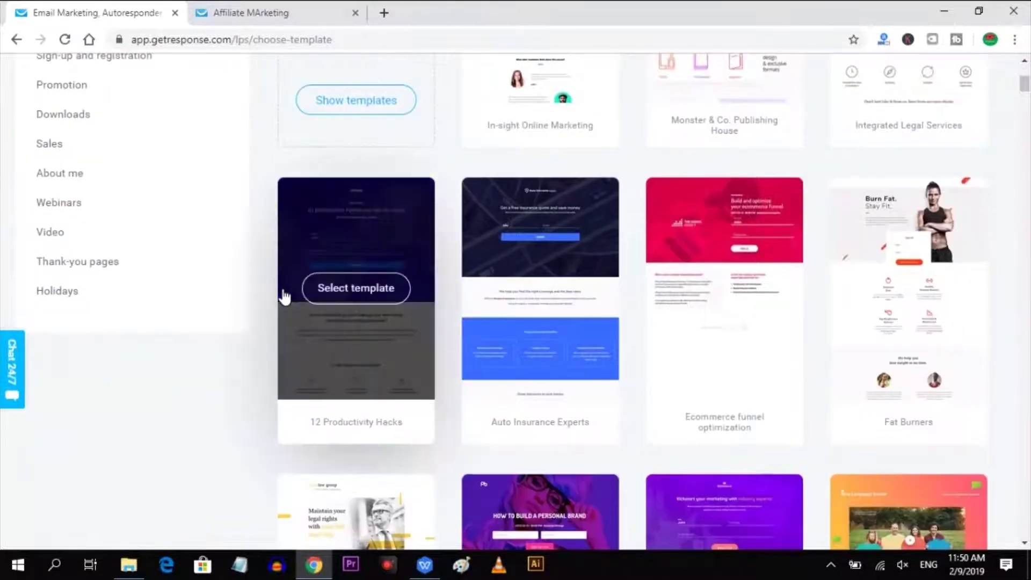
scroll(283, 295, "down", 3)
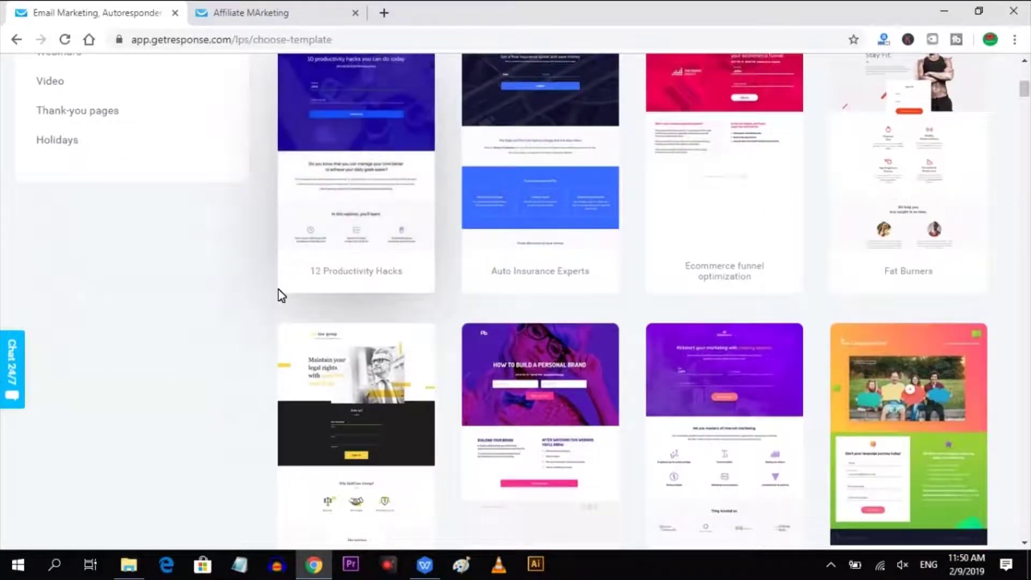
scroll(283, 295, "down", 4)
scroll(283, 295, "up", 12)
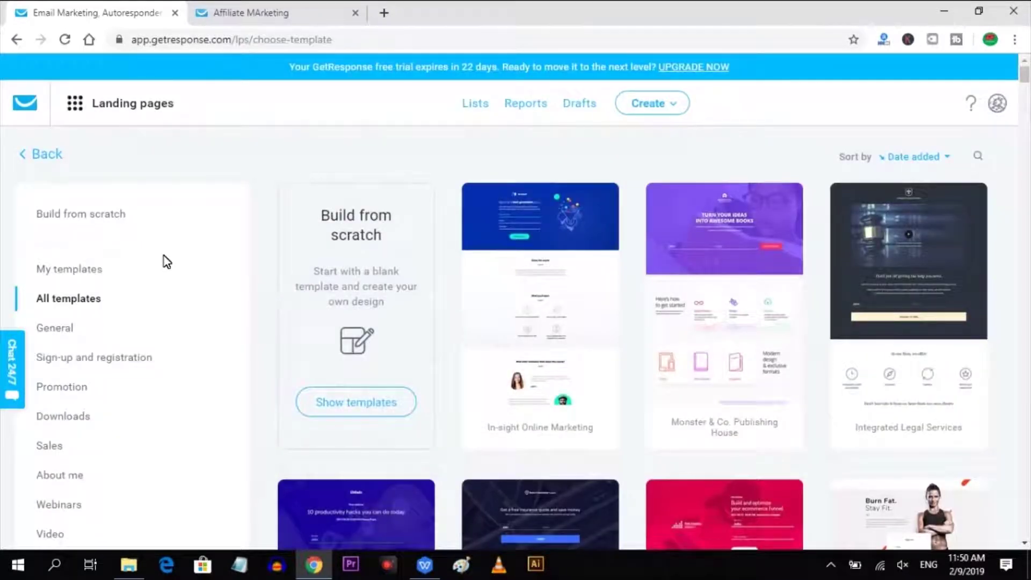
Step: Filter the landing page templates to Sign-up and registration and locate the Marketing Library template
left_click(148, 359)
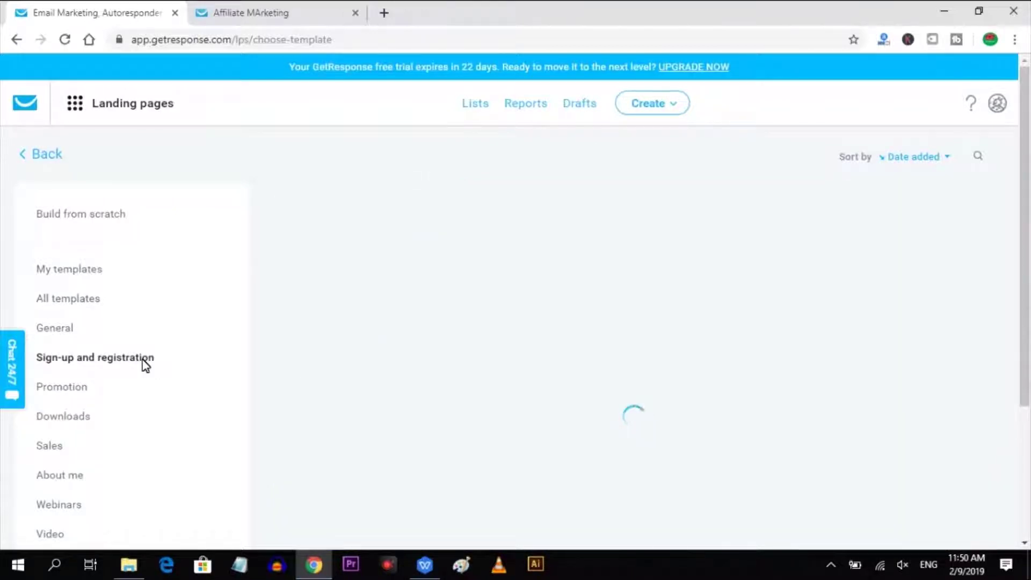
scroll(144, 364, "down", 3)
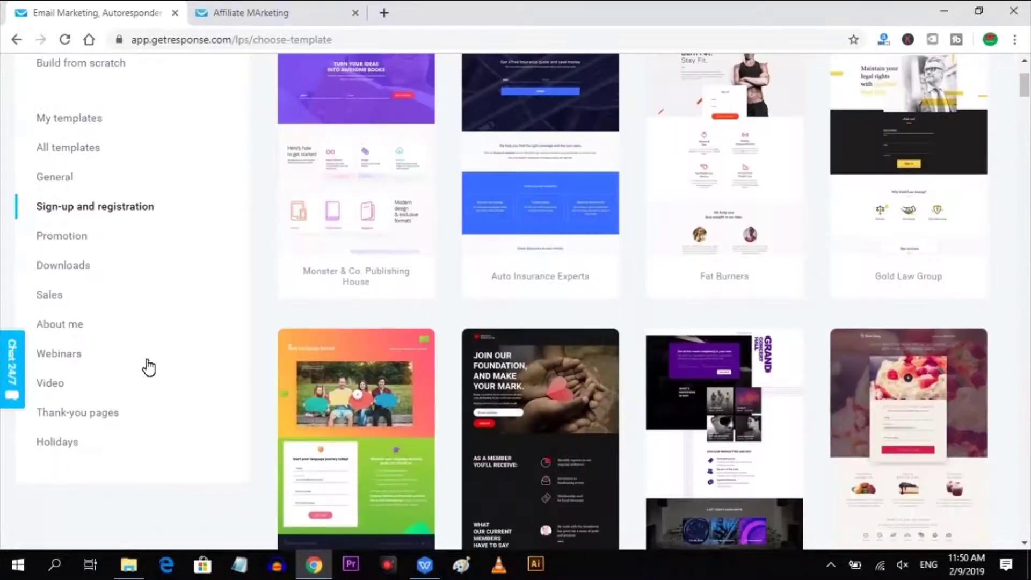
scroll(148, 368, "down", 6)
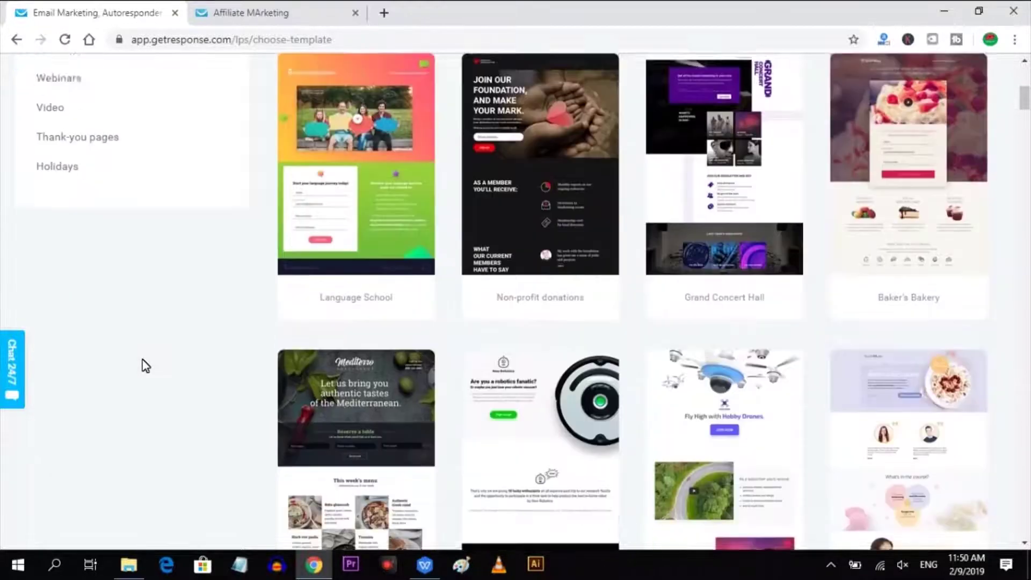
scroll(145, 367, "down", 3)
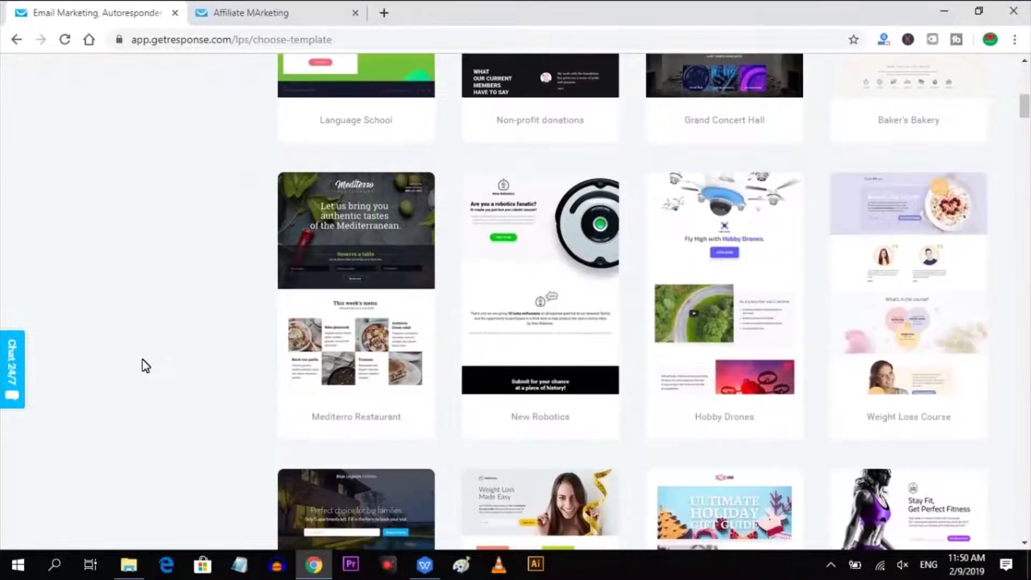
scroll(146, 367, "down", 3)
scroll(145, 367, "down", 12)
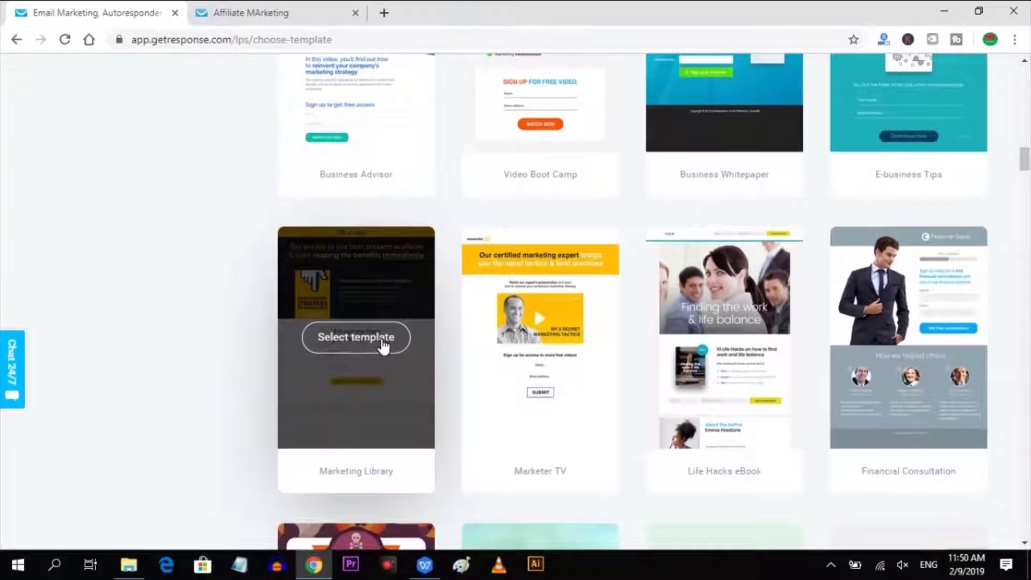
Step: Create a landing page from the Marketing Library template, name it "Testing 1" and continue to the editor
left_click(382, 344)
type("Testing 1")
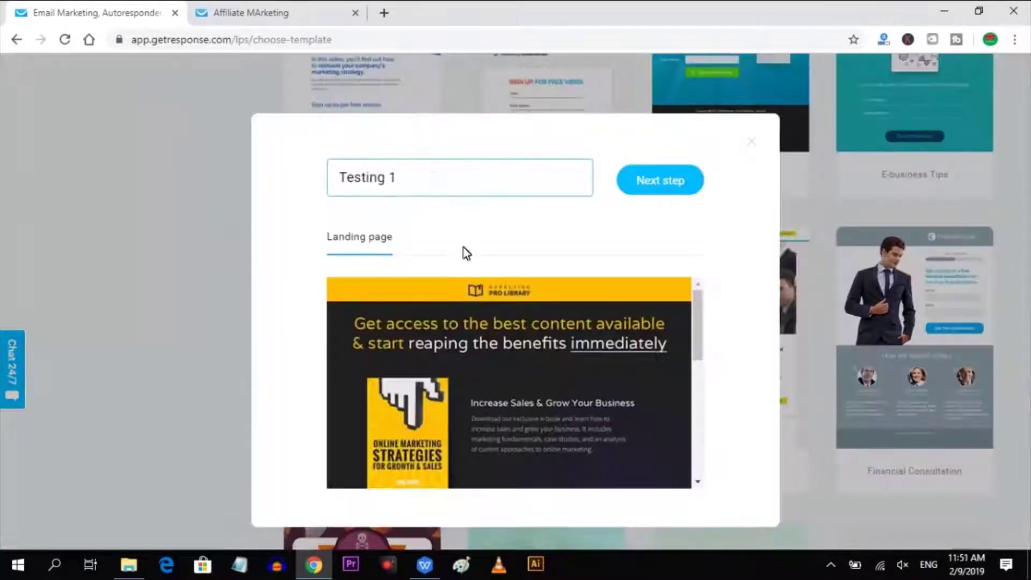
left_click(651, 185)
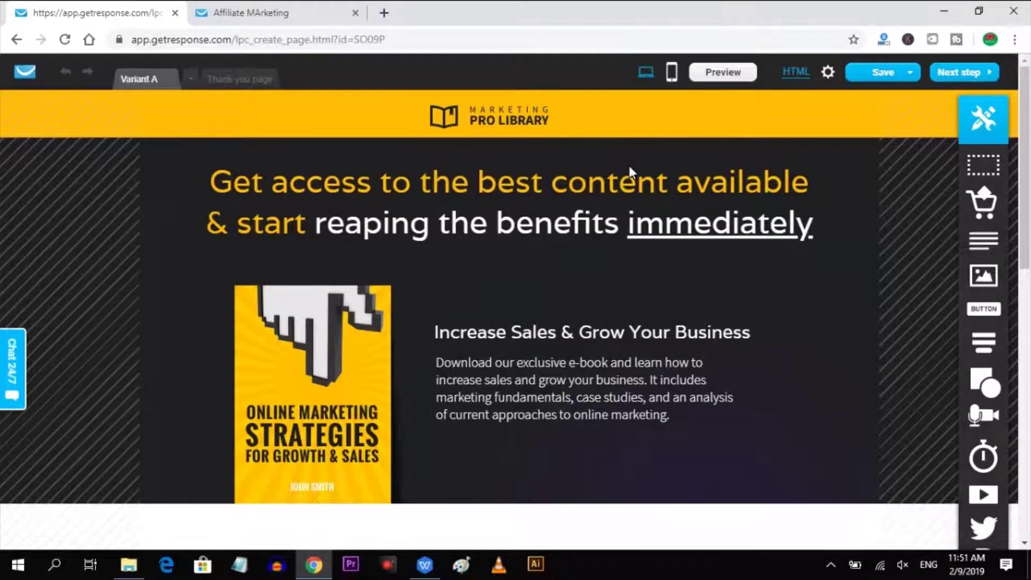
Step: Replace the Marketing Pro Library logo in the yellow header with a text box reading "TESTING 1"
scroll(630, 166, "down", 4)
scroll(630, 165, "up", 4)
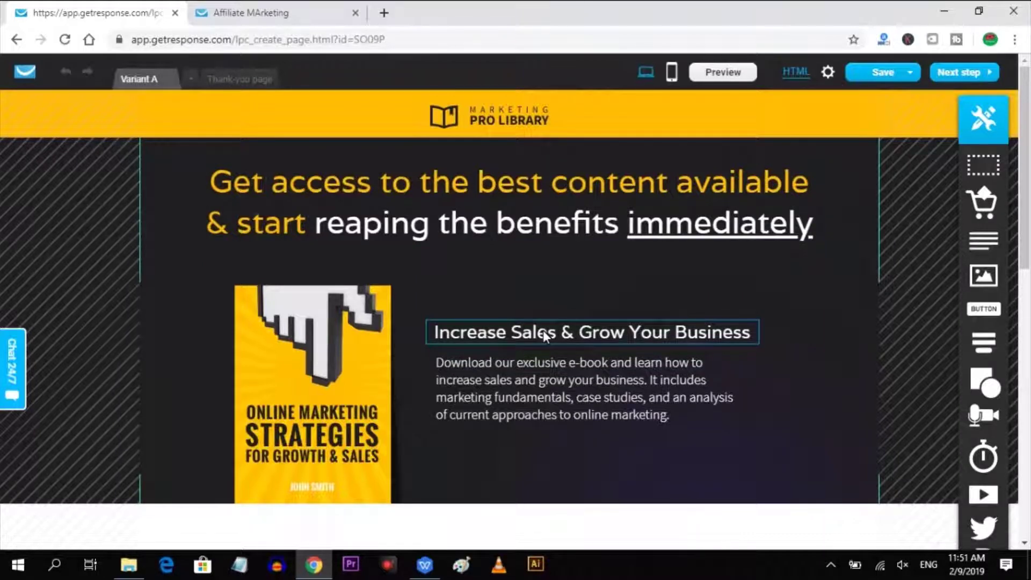
scroll(544, 335, "down", 5)
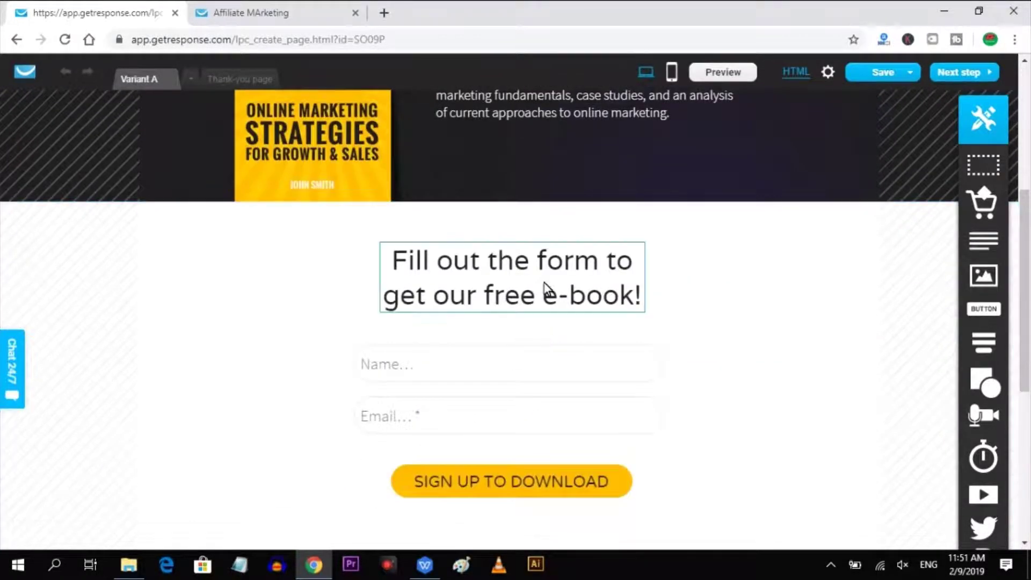
scroll(562, 275, "up", 2)
scroll(561, 275, "up", 4)
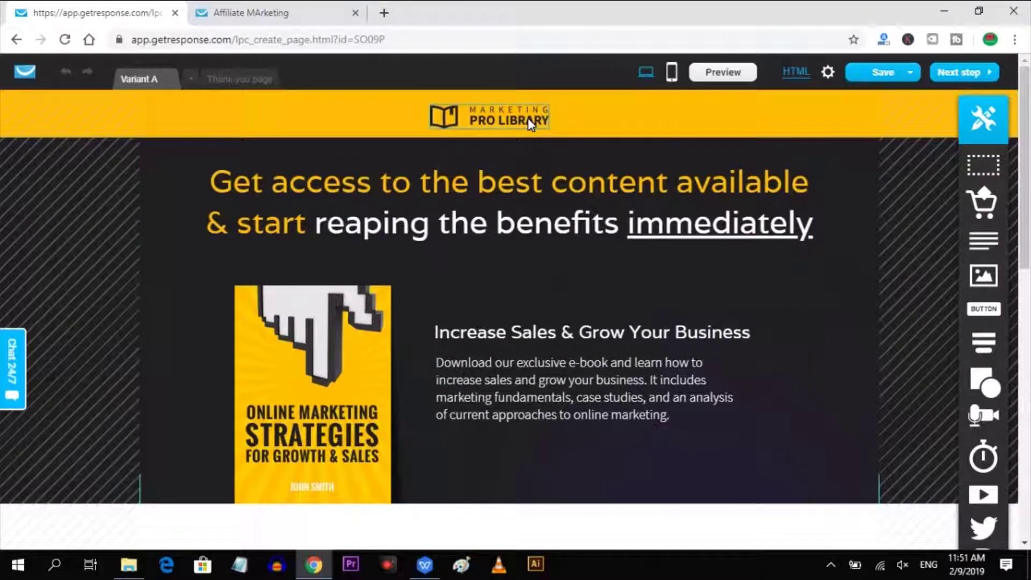
key("Delete")
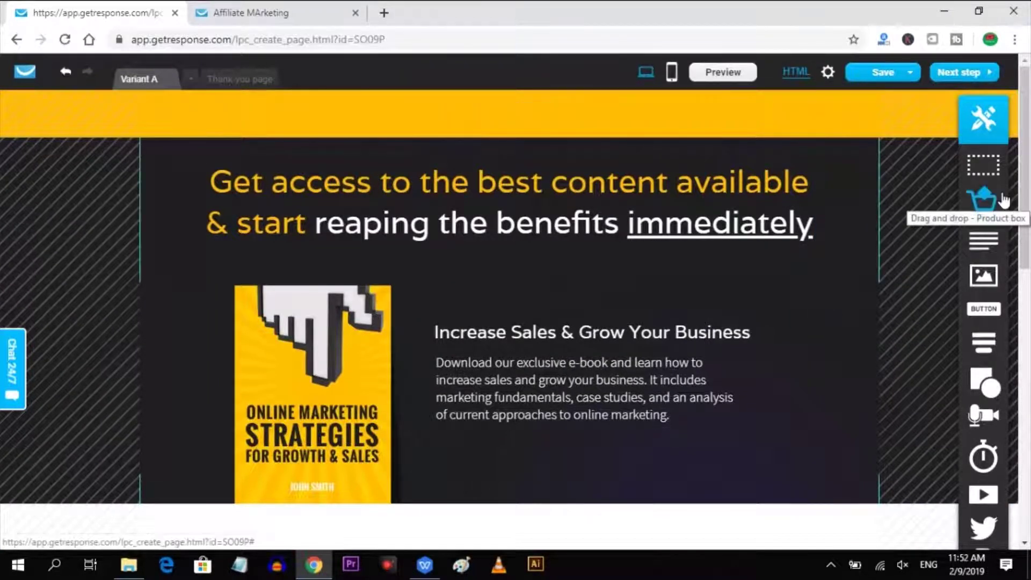
left_click_drag(1003, 244, 536, 117)
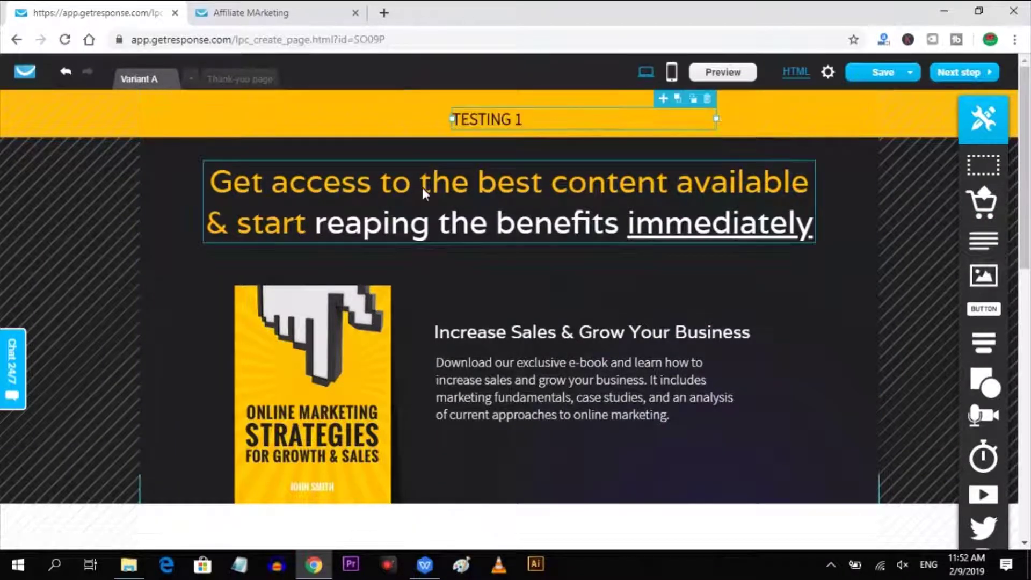
Step: Replace the e-book cover beside the Increase Sales text with the photo of a man working on a laptop
scroll(422, 188, "down", 3)
scroll(527, 166, "up", 1)
scroll(527, 166, "up", 3)
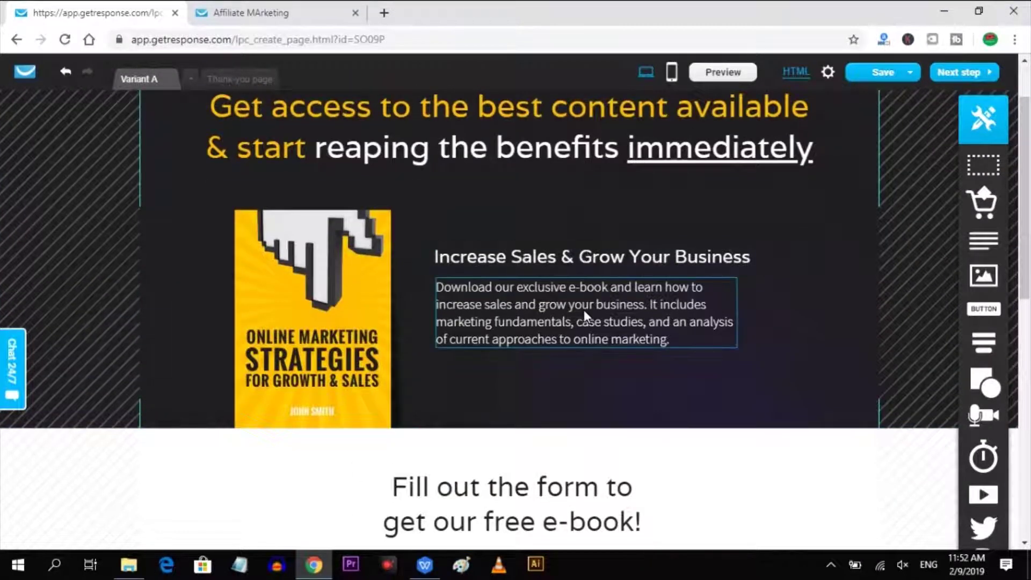
left_click(391, 289)
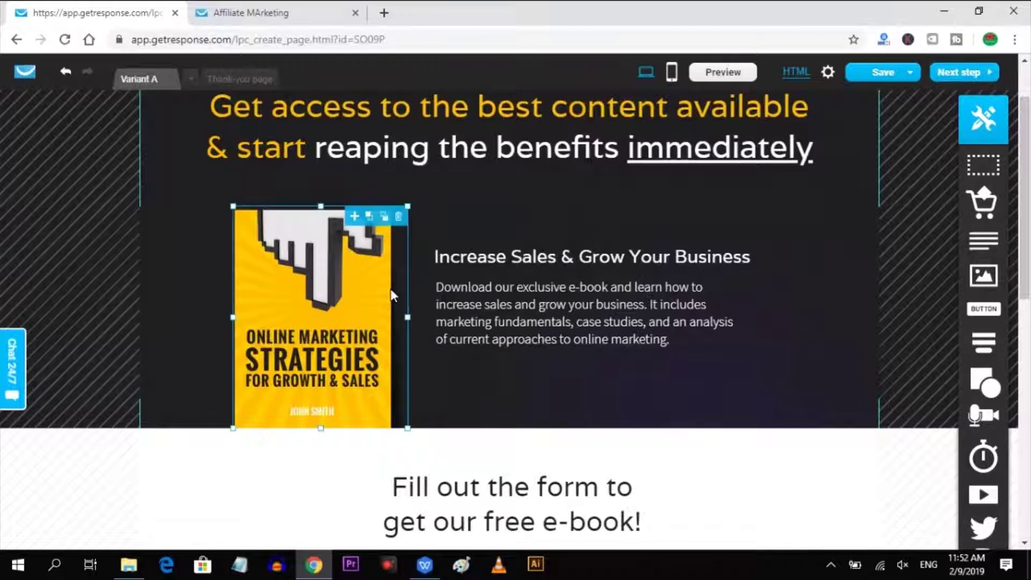
left_click(401, 217)
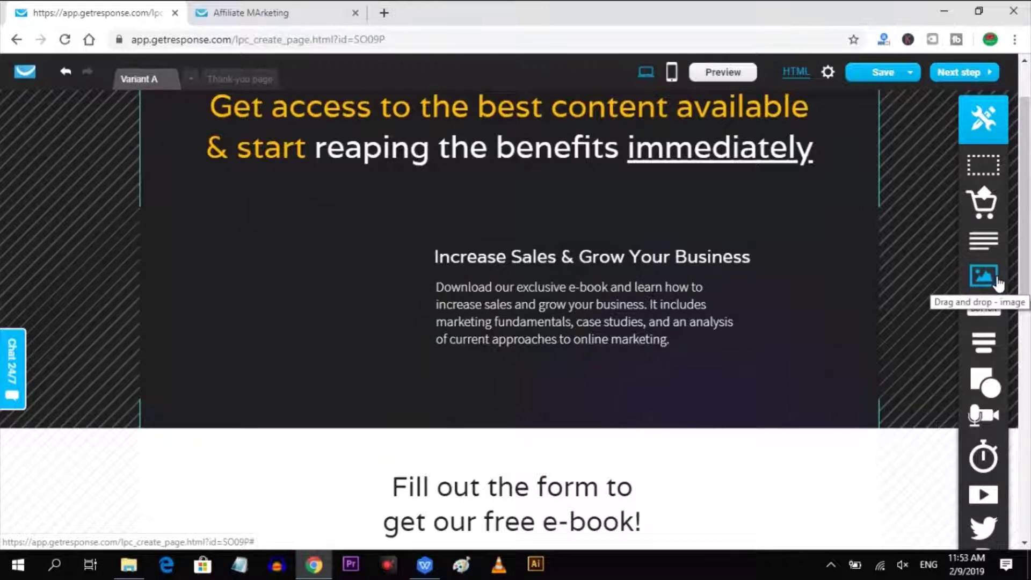
left_click_drag(996, 280, 321, 350)
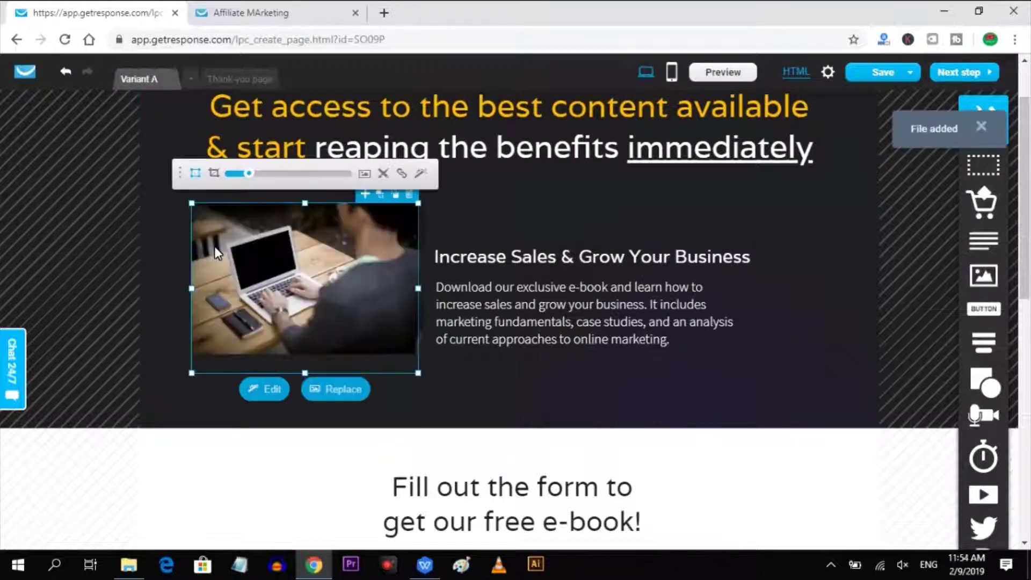
left_click(872, 372)
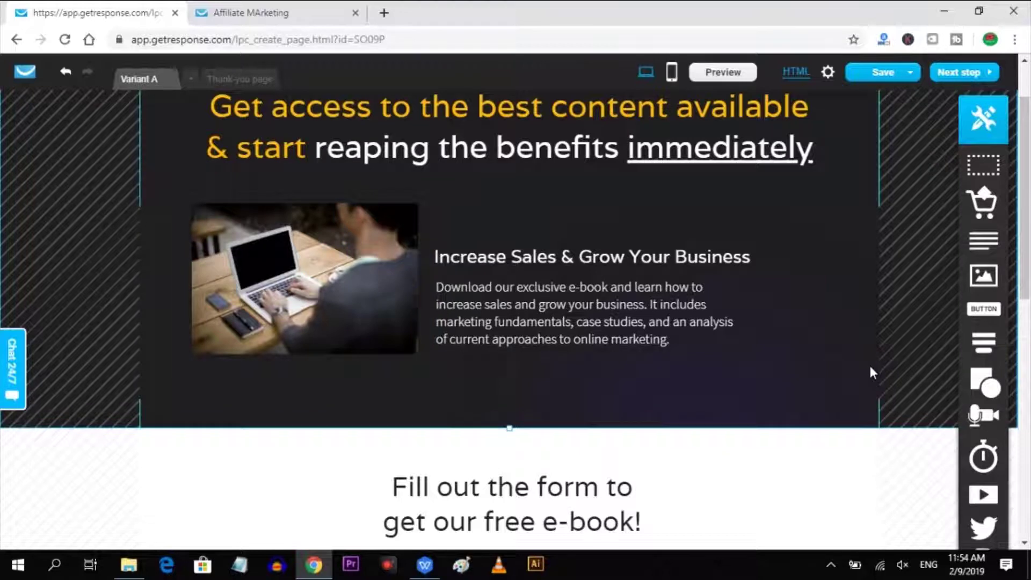
Step: Open the Thank-you page for editing and delete its e-book cover image
scroll(869, 363, "up", 2)
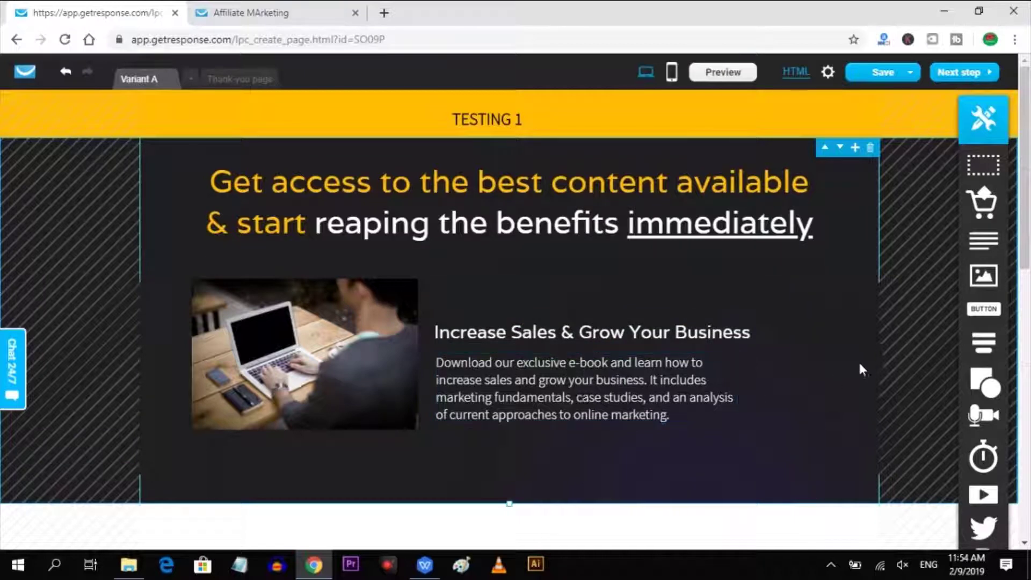
scroll(872, 345, "down", 4)
scroll(875, 352, "down", 1)
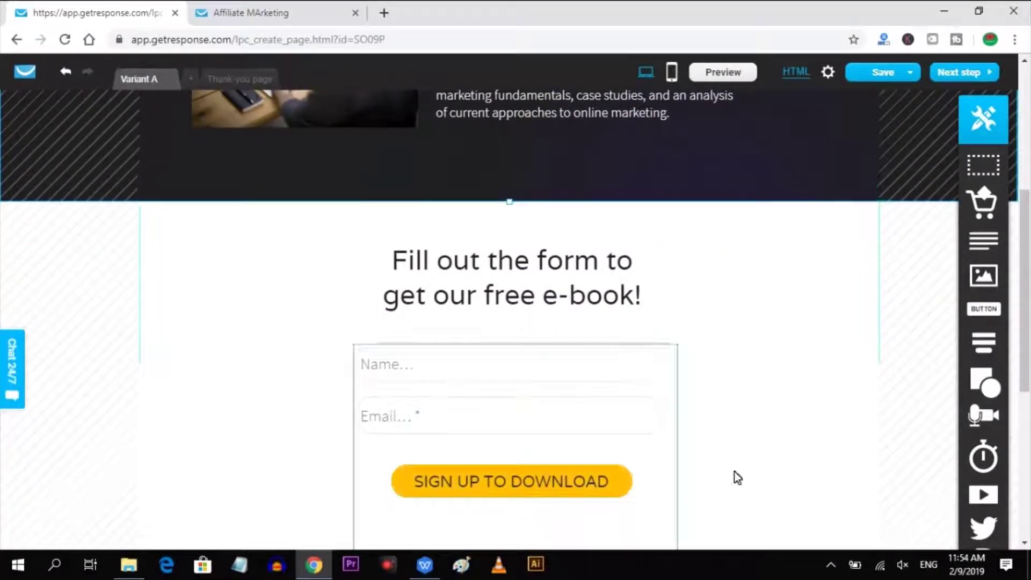
scroll(854, 416, "down", 2)
left_click(228, 77)
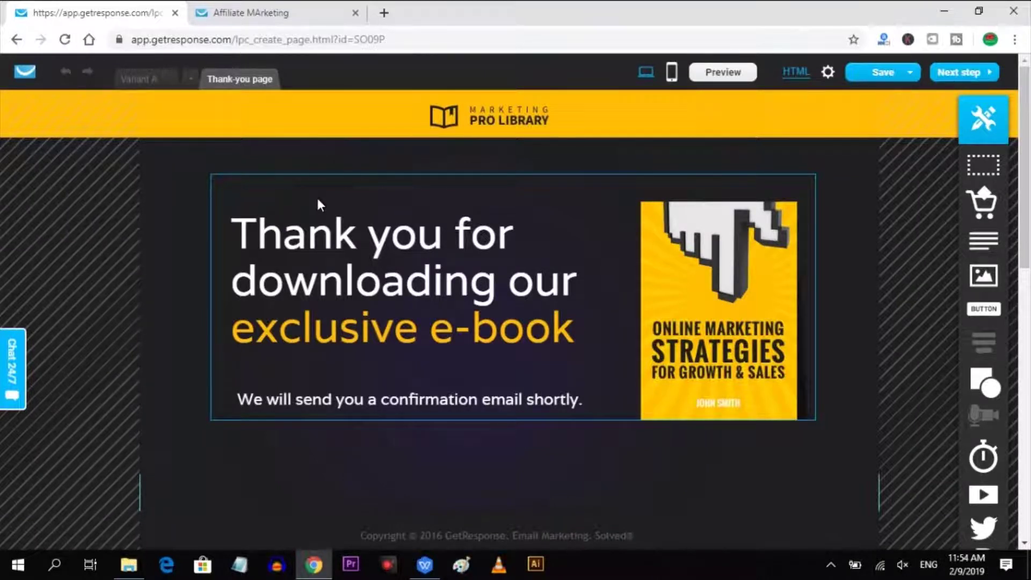
left_click(726, 304)
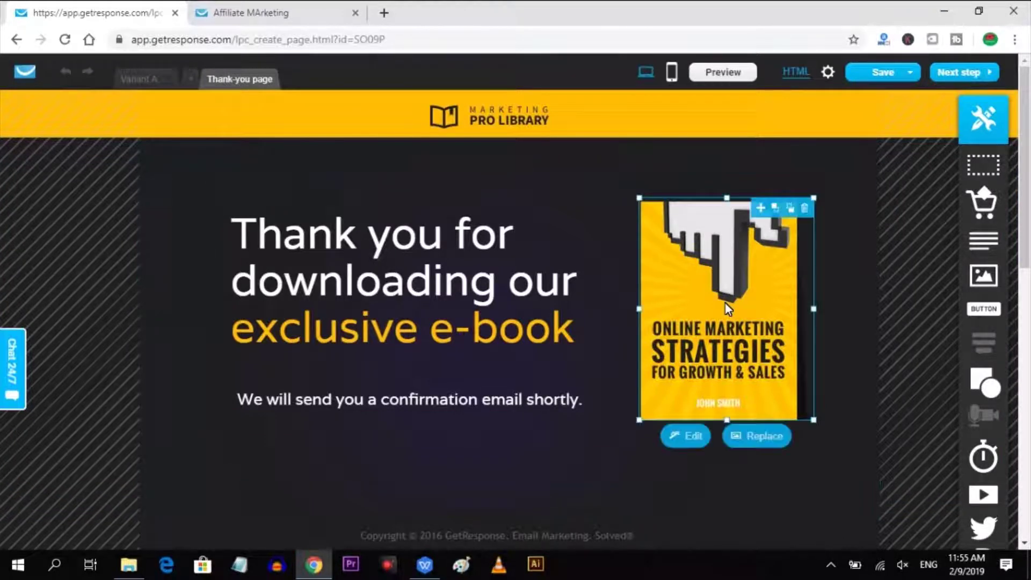
left_click(805, 208)
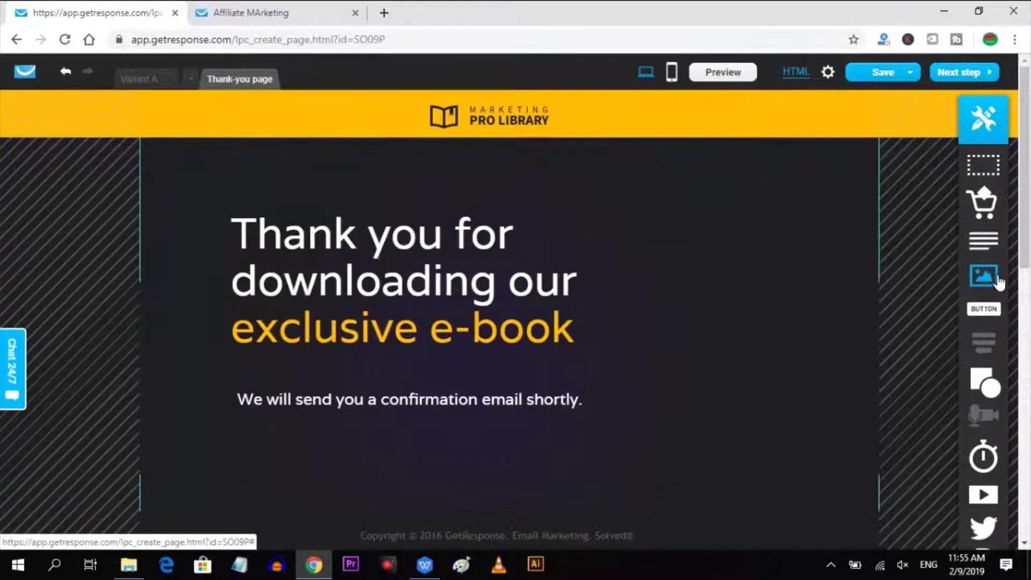
Step: Add an image beside the thank-you text, swap it for blogging-336376_1920, and enlarge it slightly
left_click_drag(997, 278, 729, 294)
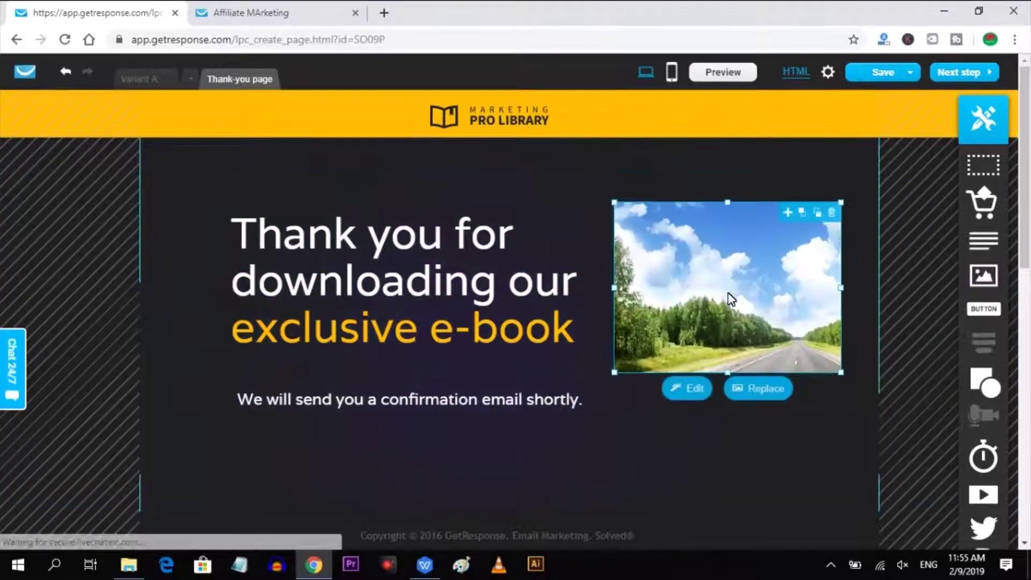
left_click(759, 388)
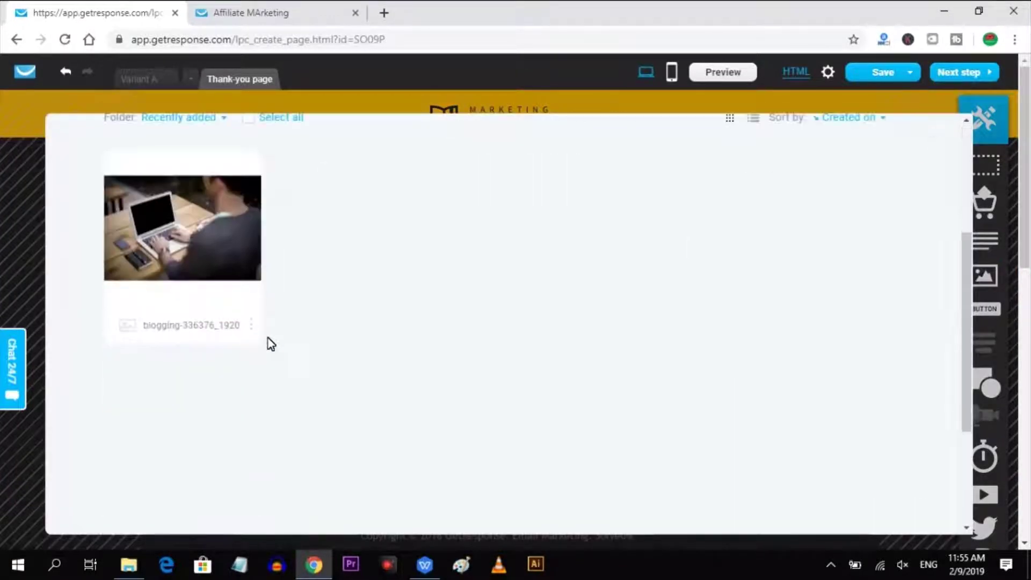
left_click(179, 227)
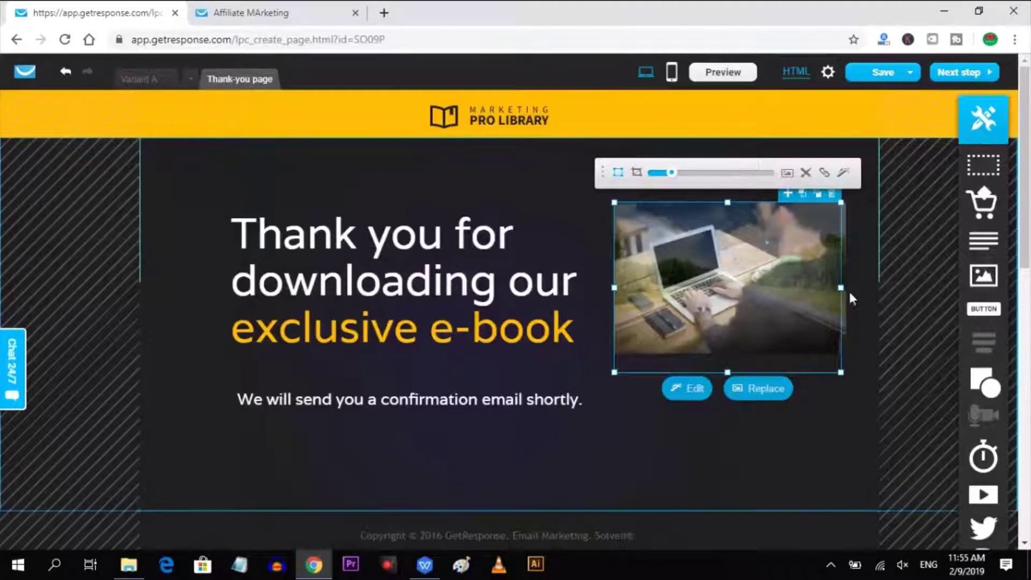
left_click_drag(841, 287, 866, 290)
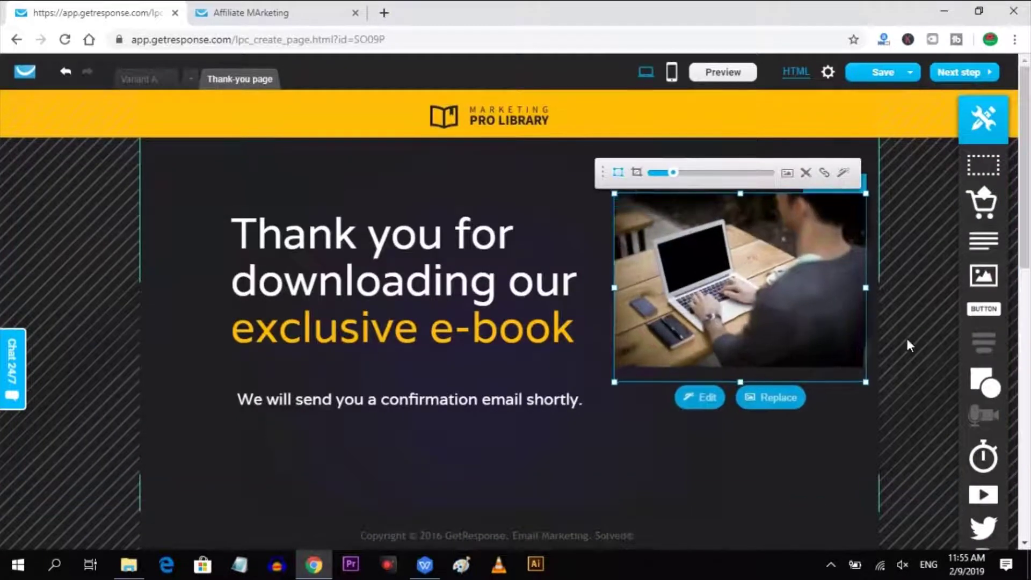
left_click(933, 346)
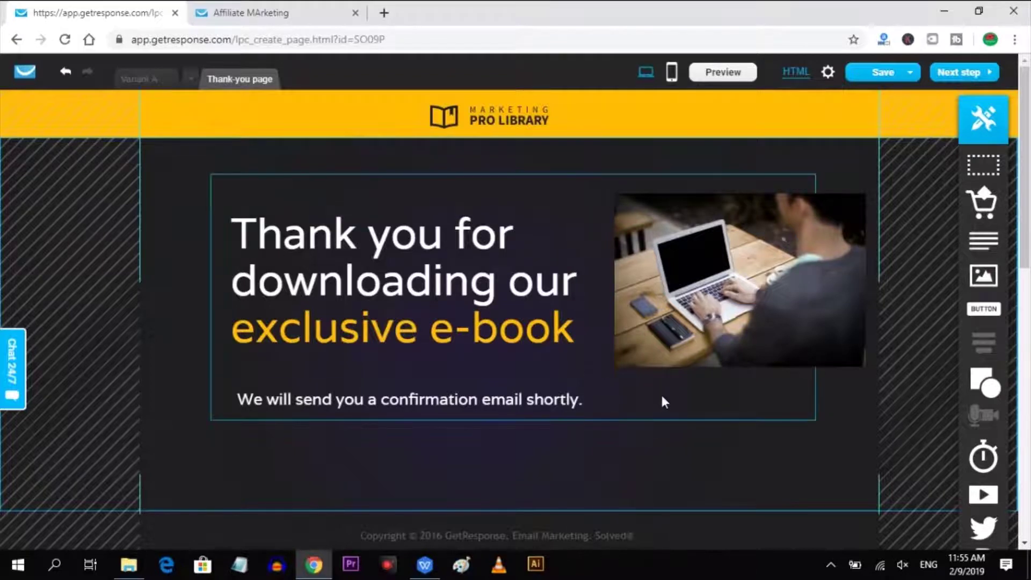
Step: Return to Variant A of the landing page and proceed to the page settings
left_click(135, 79)
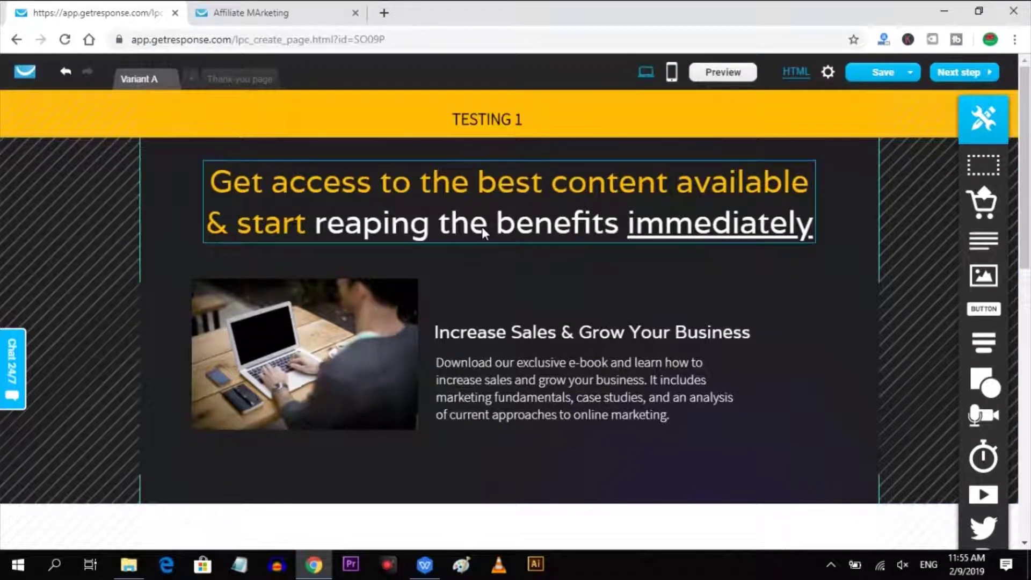
left_click(978, 74)
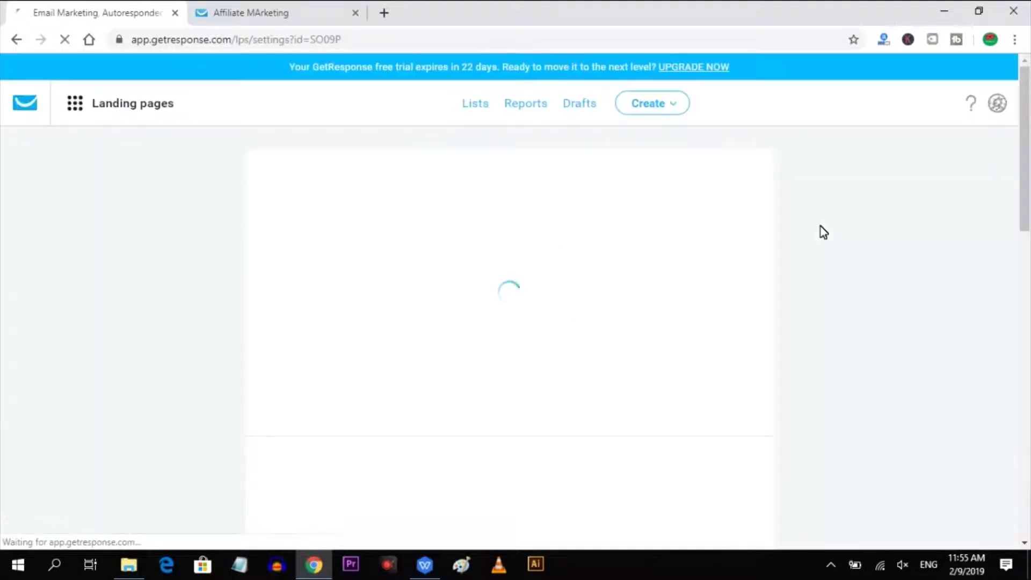
Step: Enter the page description "Download your free affiliate marketing ebook,and learn how to boost your affiliate revenue 100%" in the SEO settings
scroll(527, 364, "down", 1)
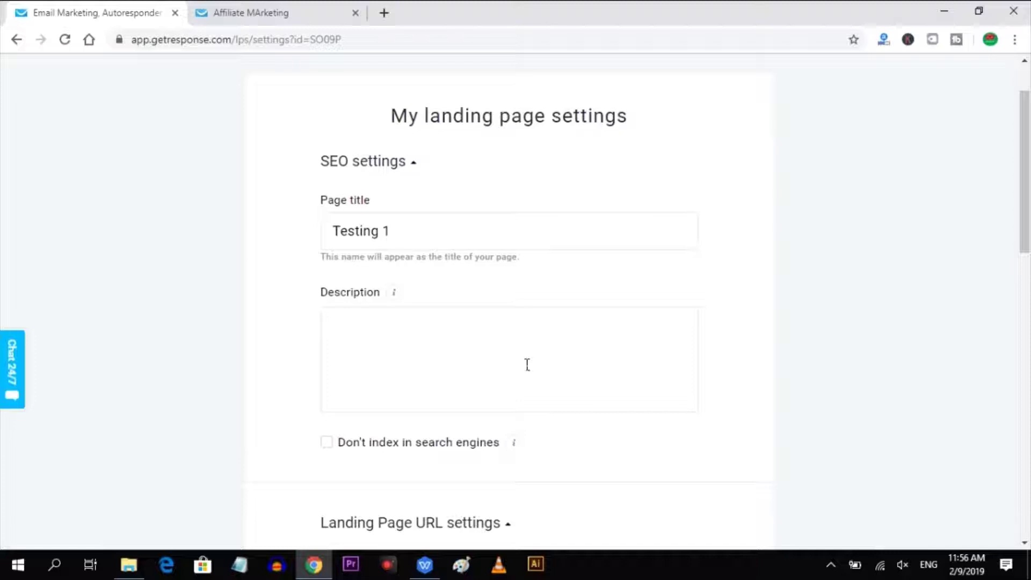
left_click(527, 365)
type("Download your free affiliate marketing ebook,an")
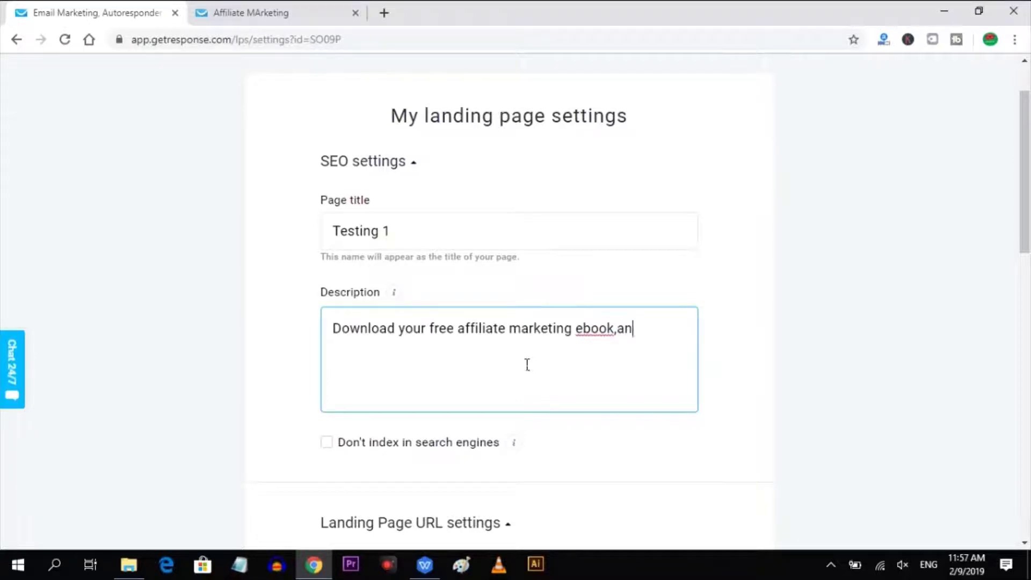
type("d learn ")
type("o")
type("ow to boost your affiliate revenue 100%")
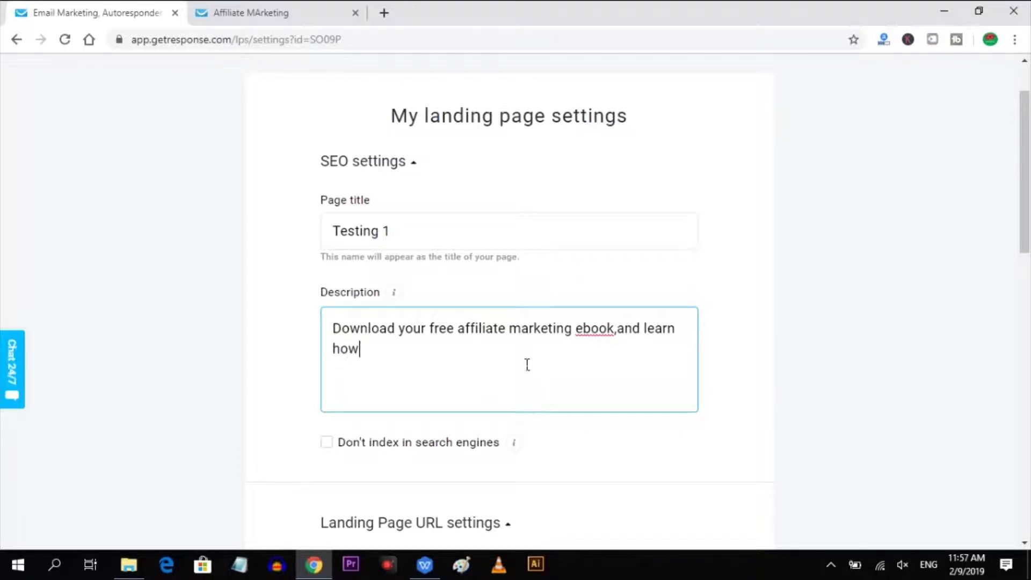
Step: Replace the landing page's GetResponse subdomain with affiliatemarketing1 on gr8.com and publish the page
scroll(527, 365, "down", 4)
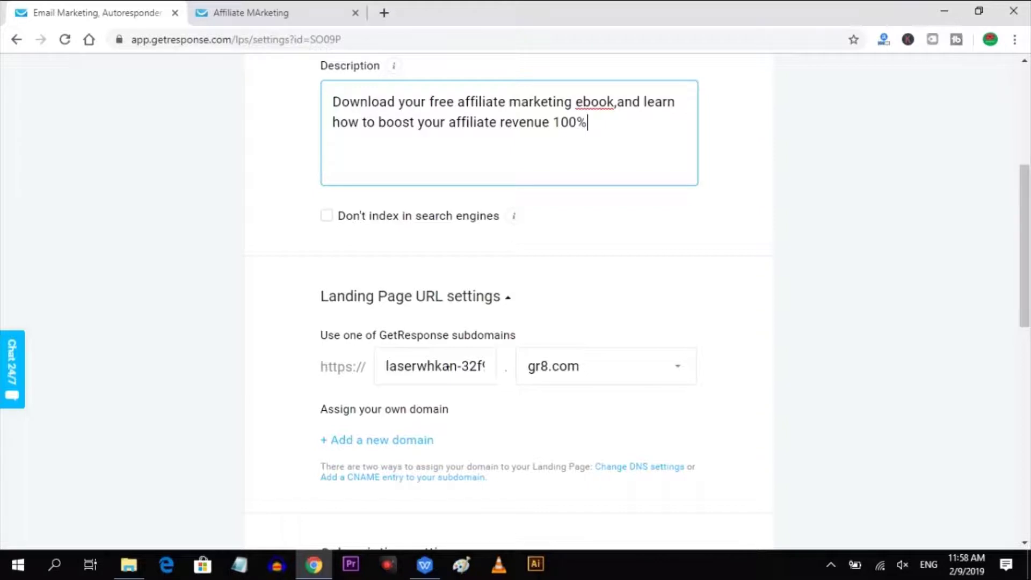
left_click(448, 367)
double_click(448, 367)
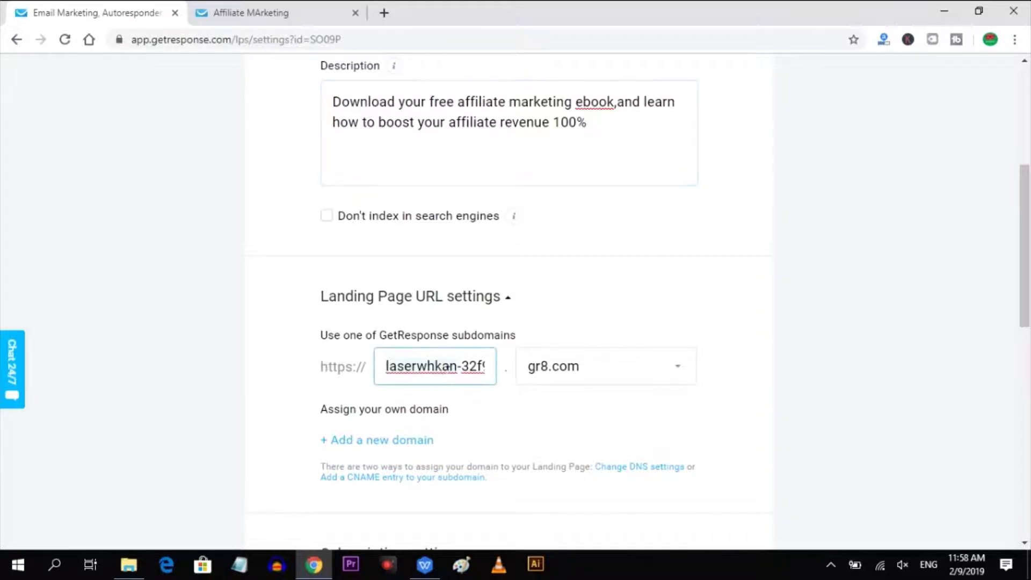
key("BackSpace")
left_click_drag(445, 367, 376, 365)
key("BackSpace")
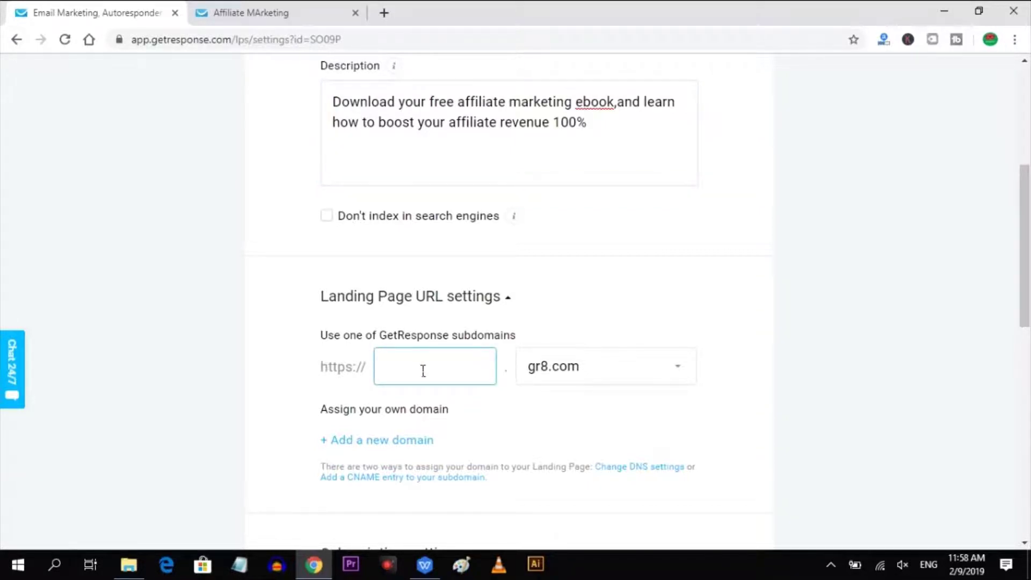
type("affiliatemarketing")
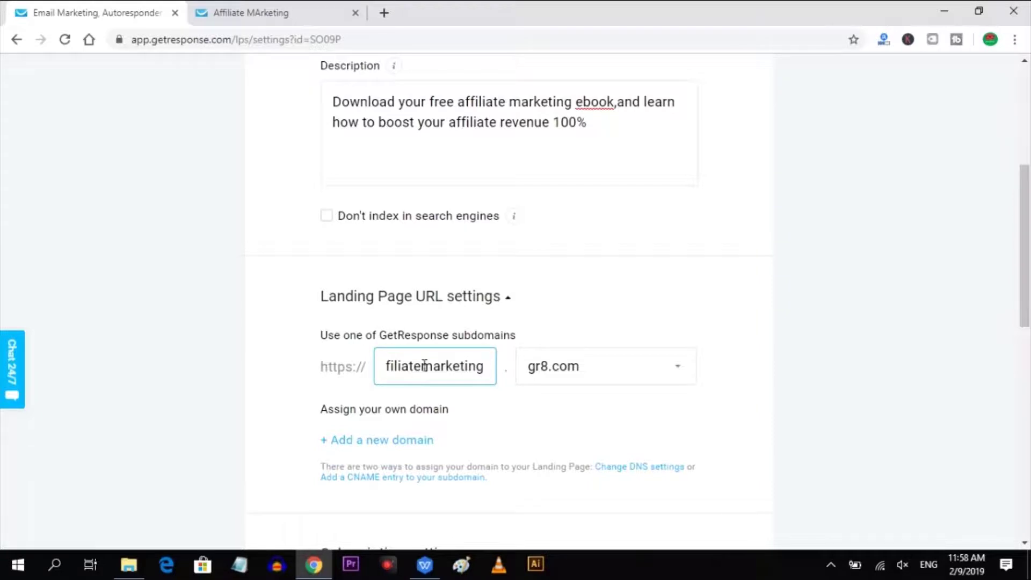
scroll(537, 376, "down", 10)
left_click(672, 420)
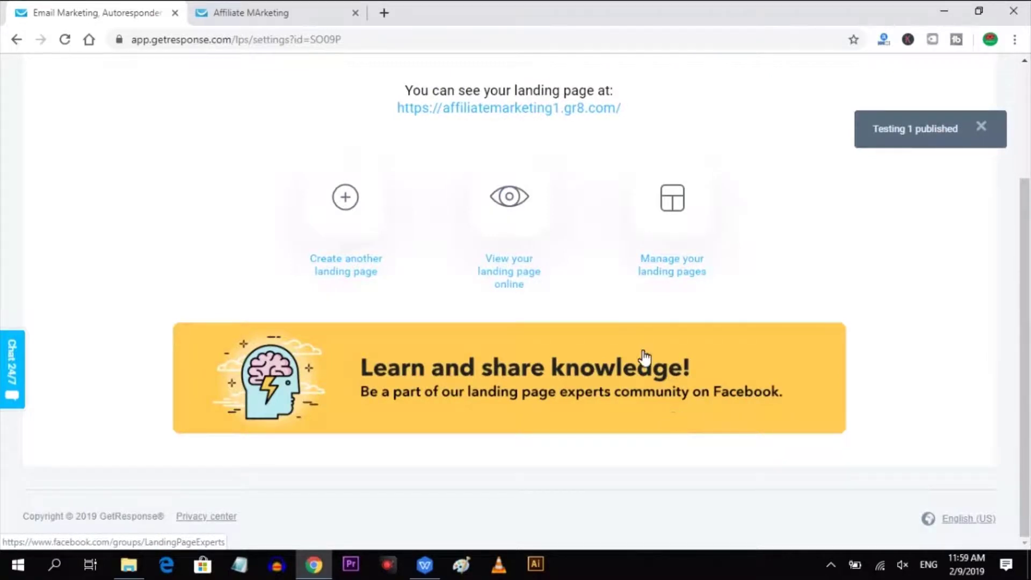
Step: Open the published landing page online and look through its header, image, text and form
left_click(521, 109)
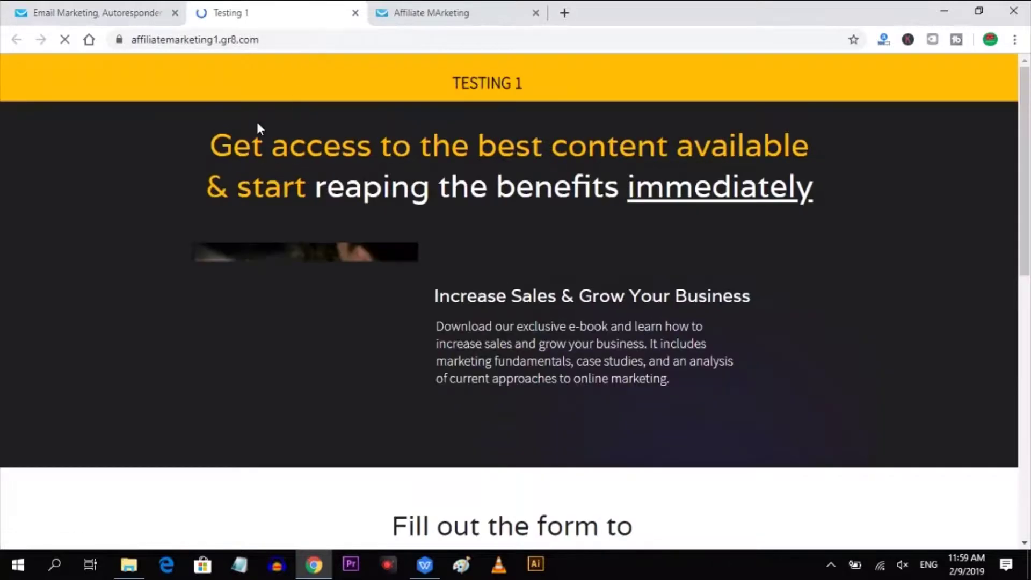
scroll(947, 248, "down", 7)
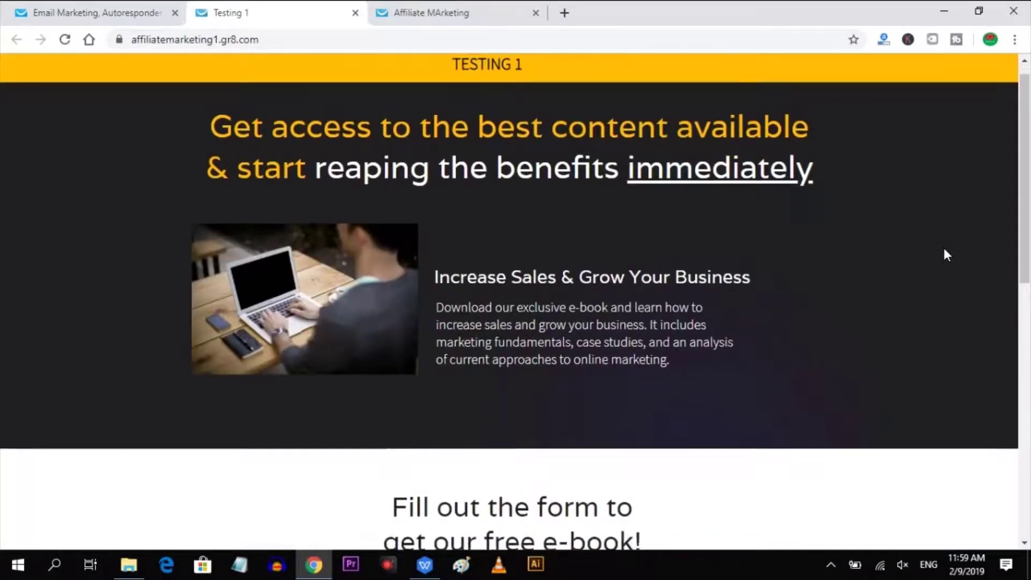
scroll(946, 255, "up", 4)
scroll(947, 255, "up", 3)
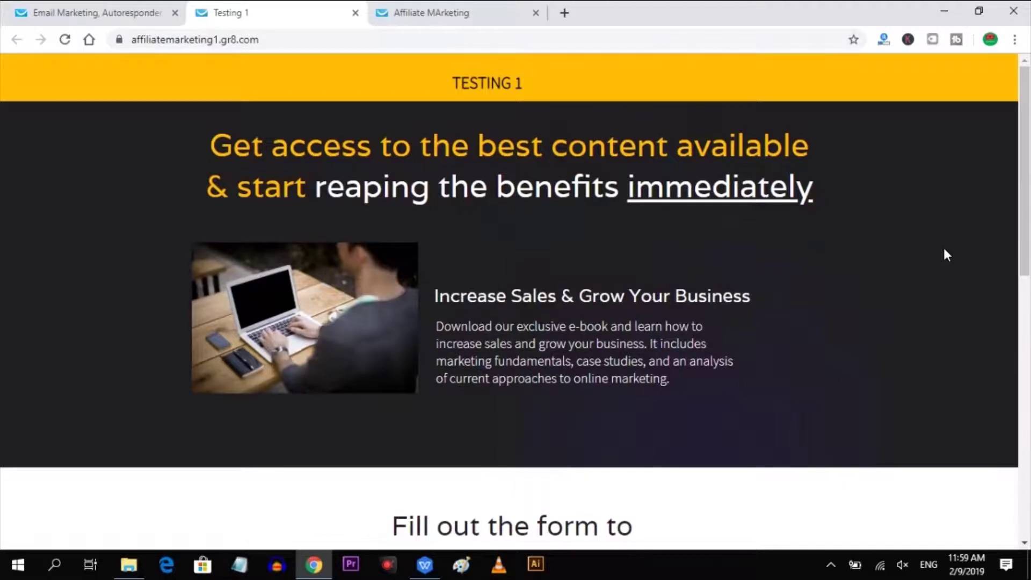
scroll(947, 255, "down", 7)
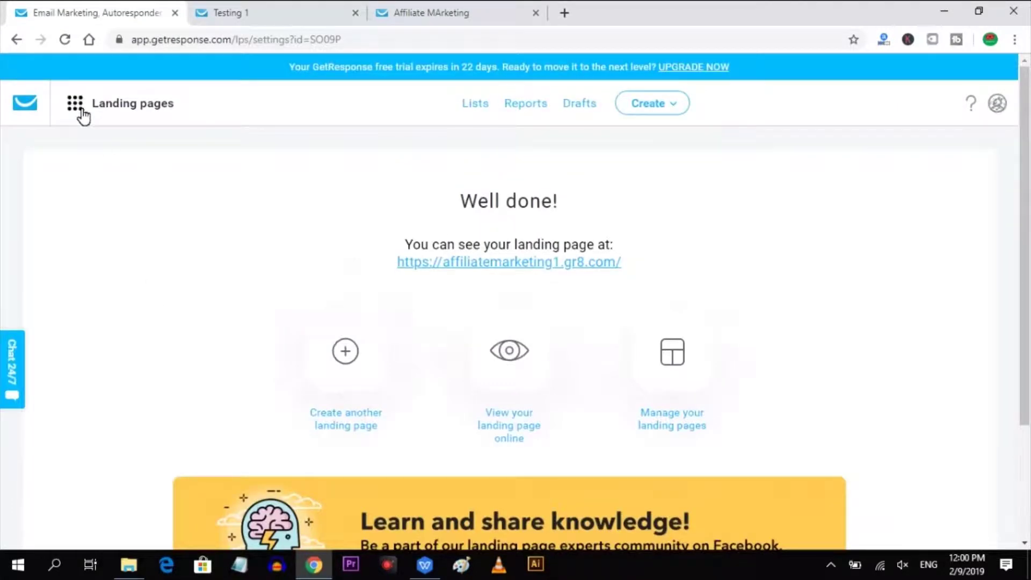
Step: Start a new autoresponder for day 1 and name it "Free ebook download"
left_click(83, 110)
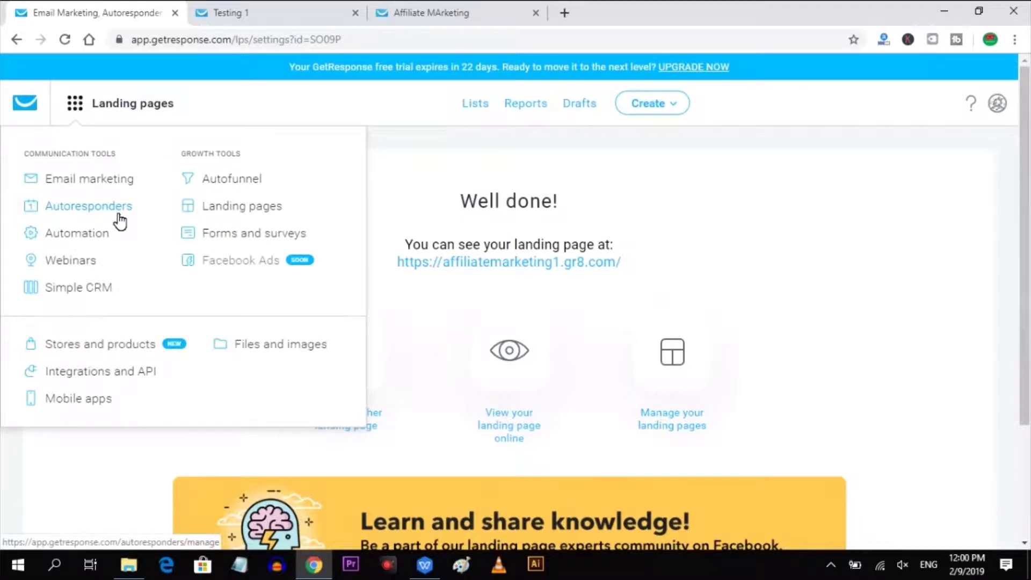
left_click(119, 216)
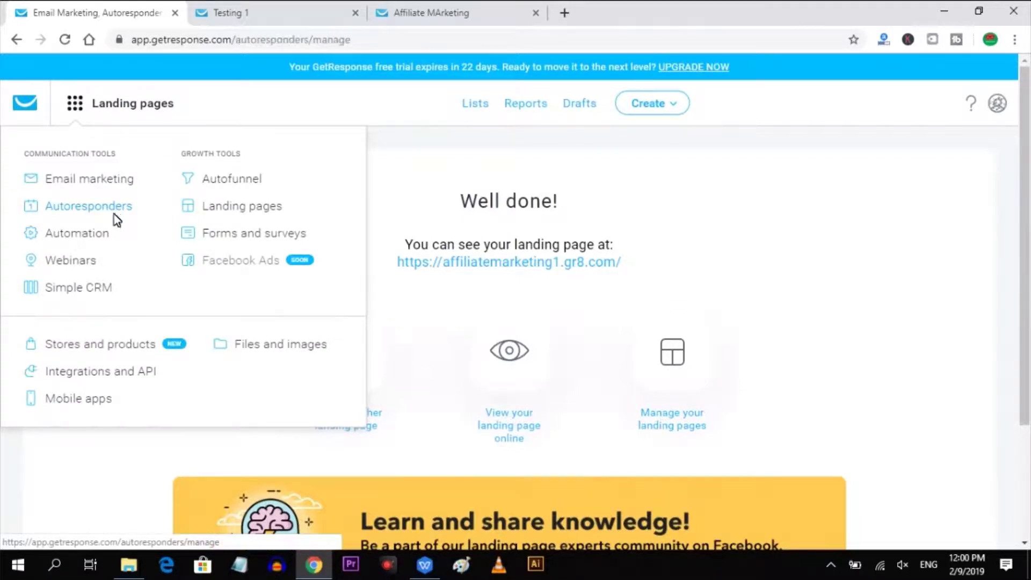
left_click(856, 282)
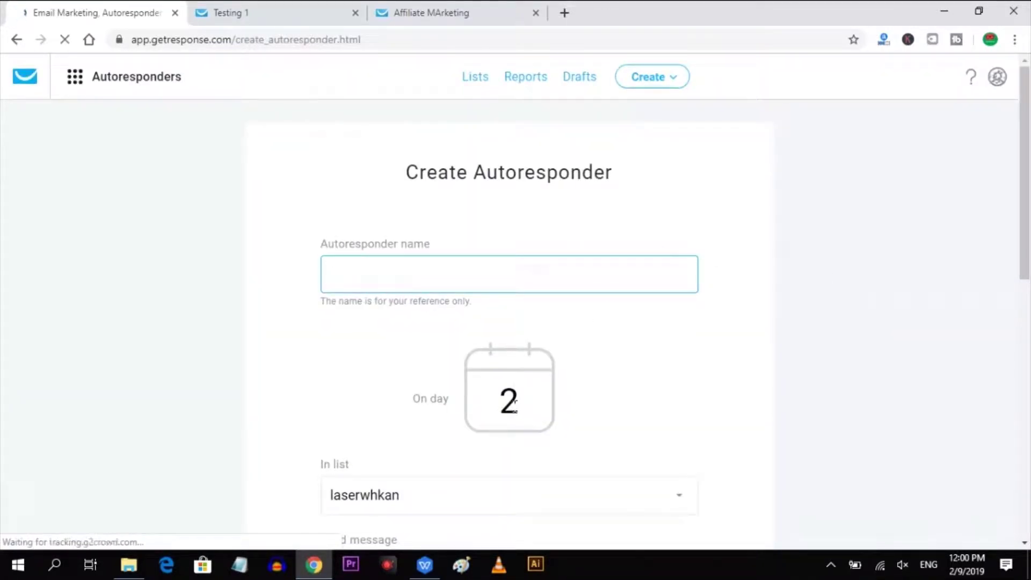
double_click(513, 400)
type("1")
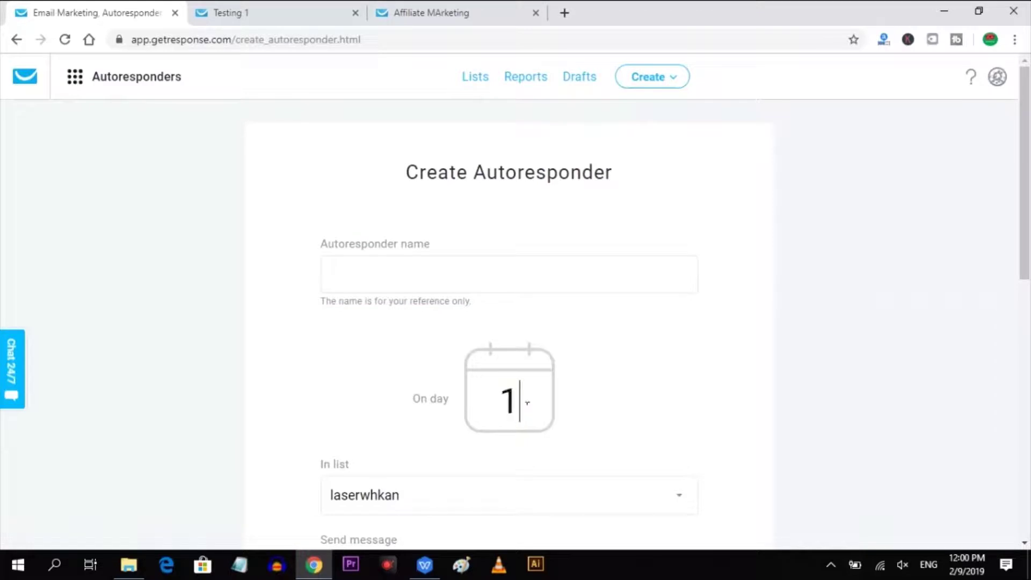
left_click(488, 287)
type("F")
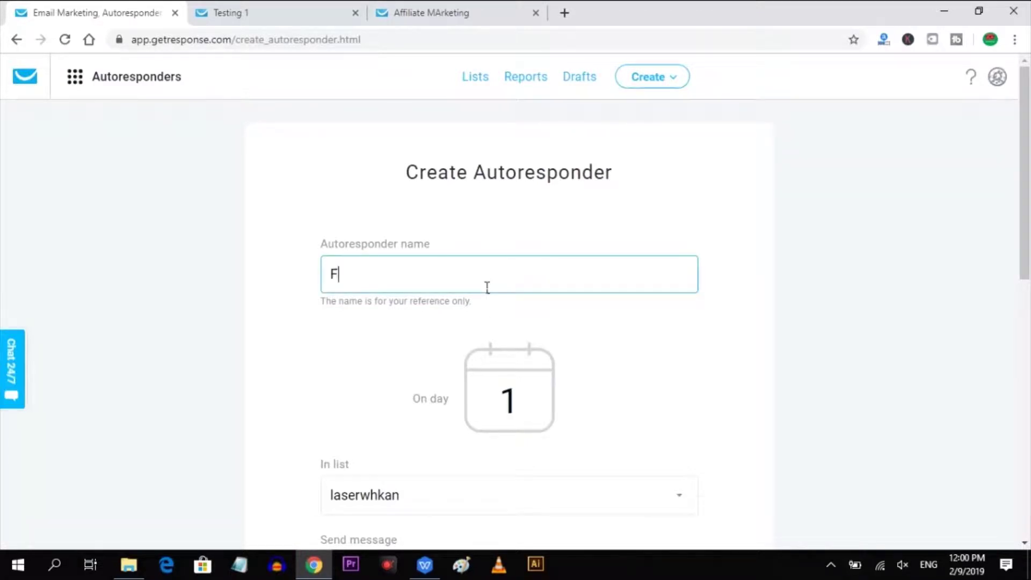
type("ree ebook do")
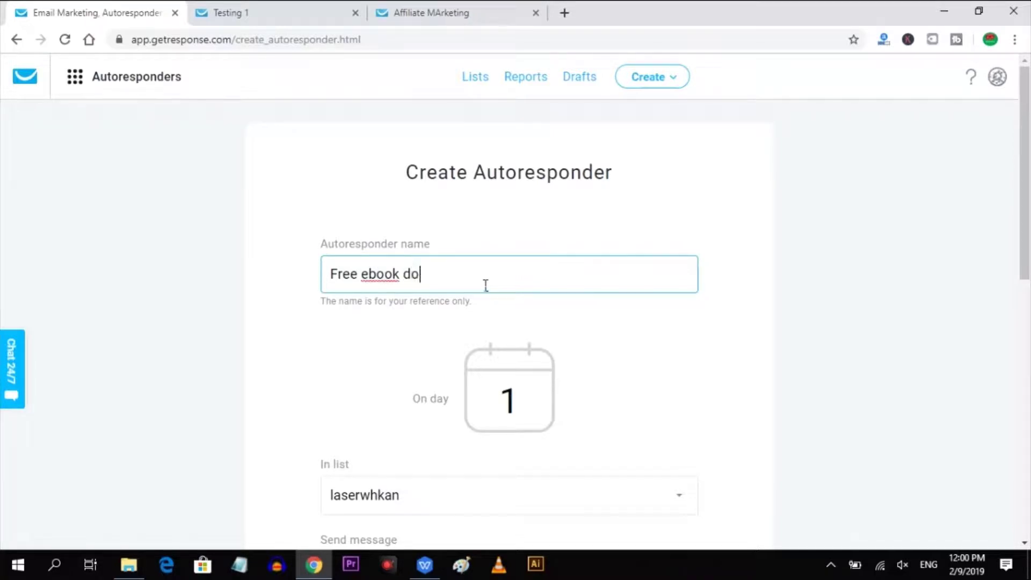
type("wnload")
Step: Create a new email for the autoresponder with message name "Free ebook" and subject "DOWNLOAD YOUR EBOOK HERE"
scroll(483, 282, "down", 4)
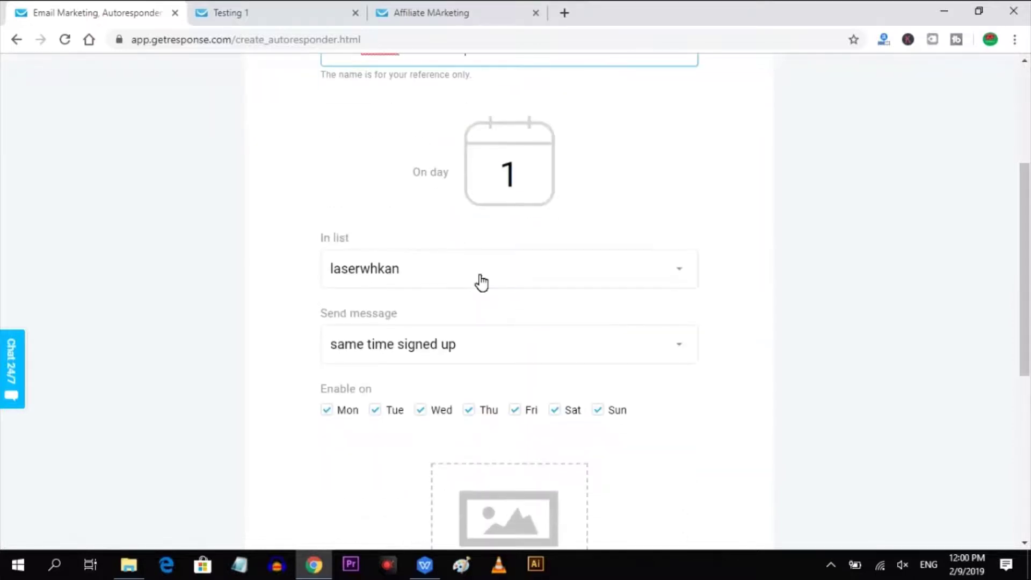
scroll(483, 282, "down", 7)
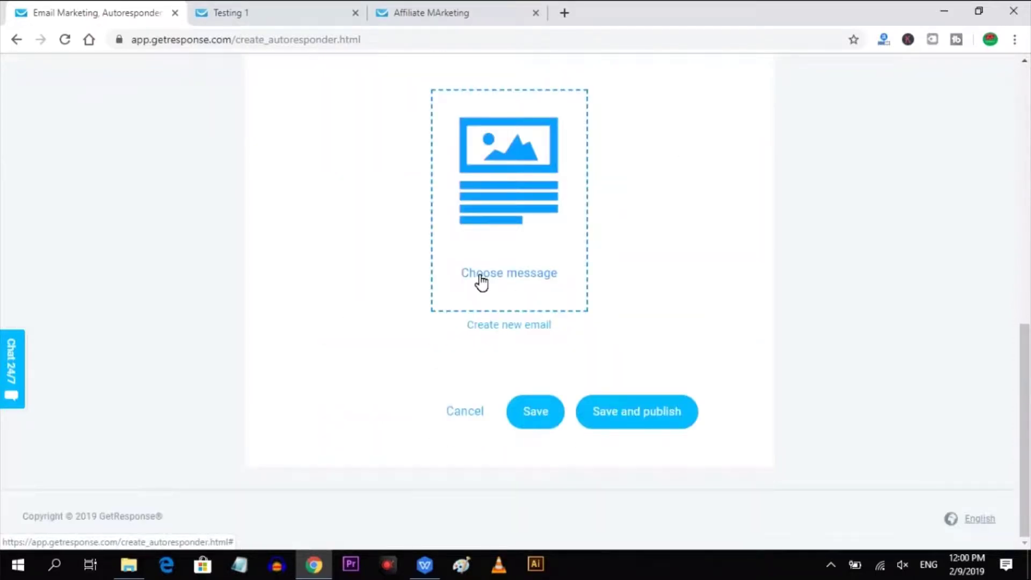
left_click(508, 331)
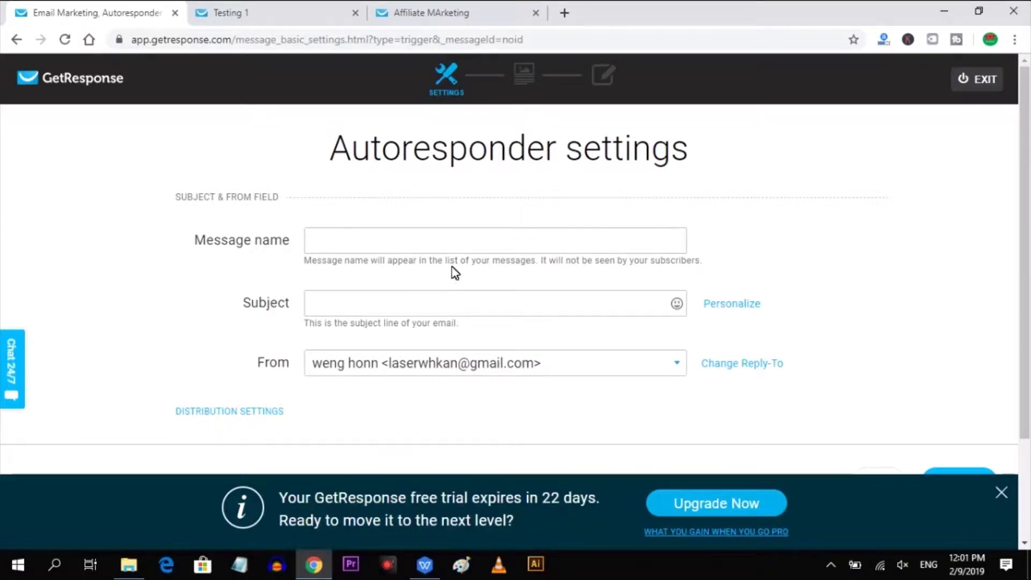
left_click(587, 245)
type("Free ")
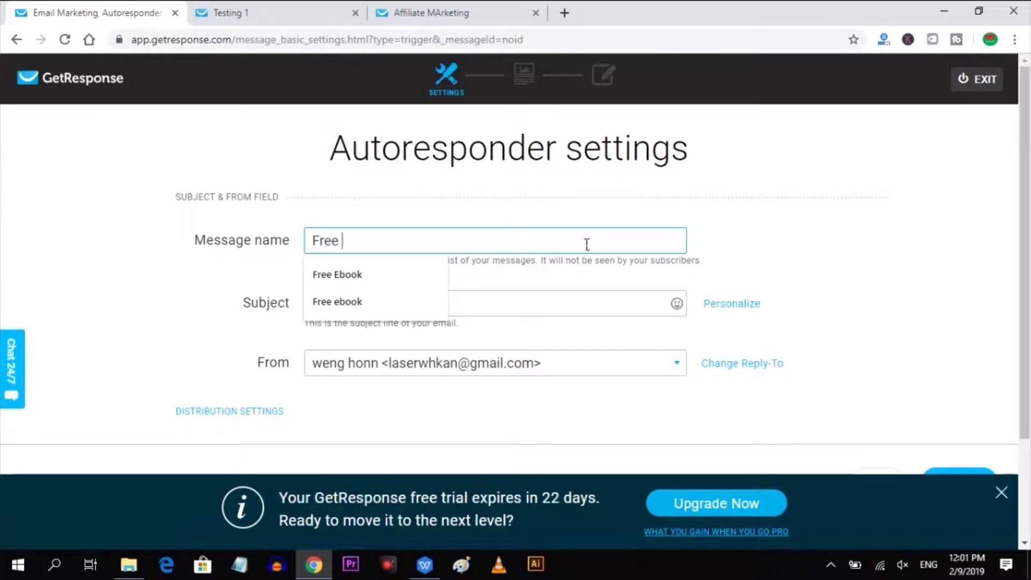
type("ebook")
left_click(527, 304)
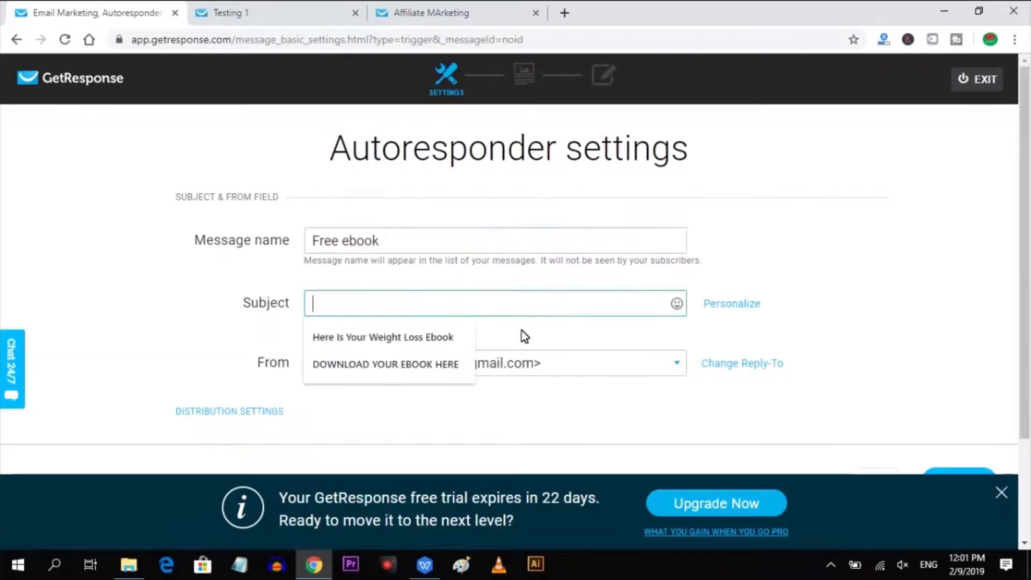
left_click(462, 367)
scroll(175, 317, "down", 3)
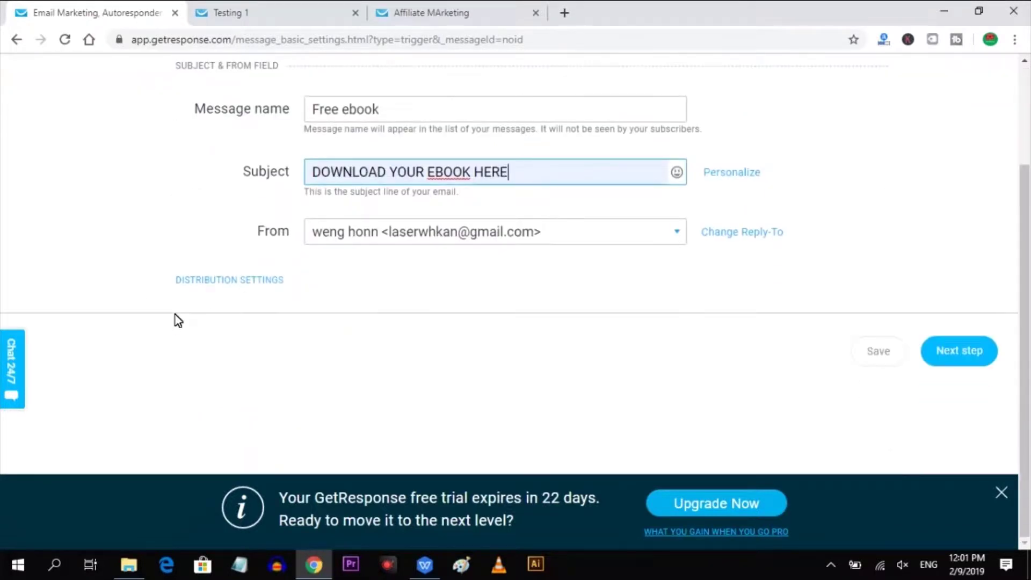
Step: Proceed to the email templates, browse the predesigned ones, and choose the Plain Text format
left_click(993, 351)
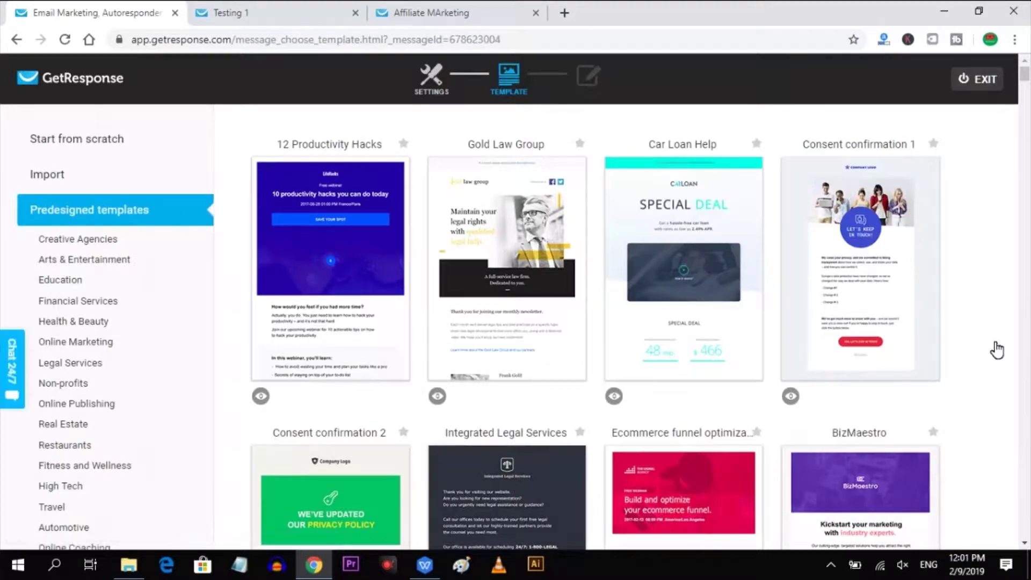
scroll(998, 350, "down", 12)
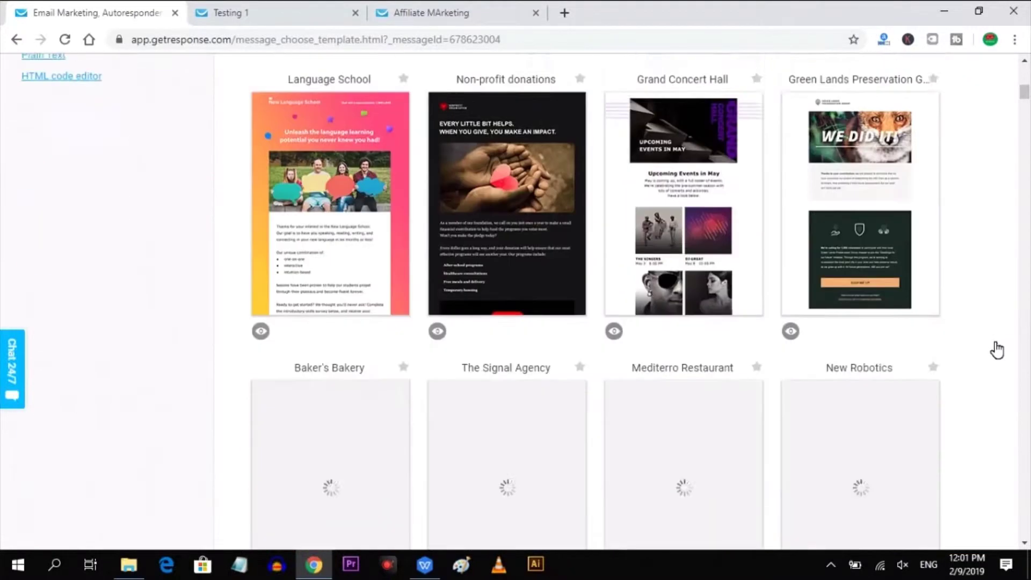
scroll(997, 350, "down", 4)
scroll(998, 350, "up", 9)
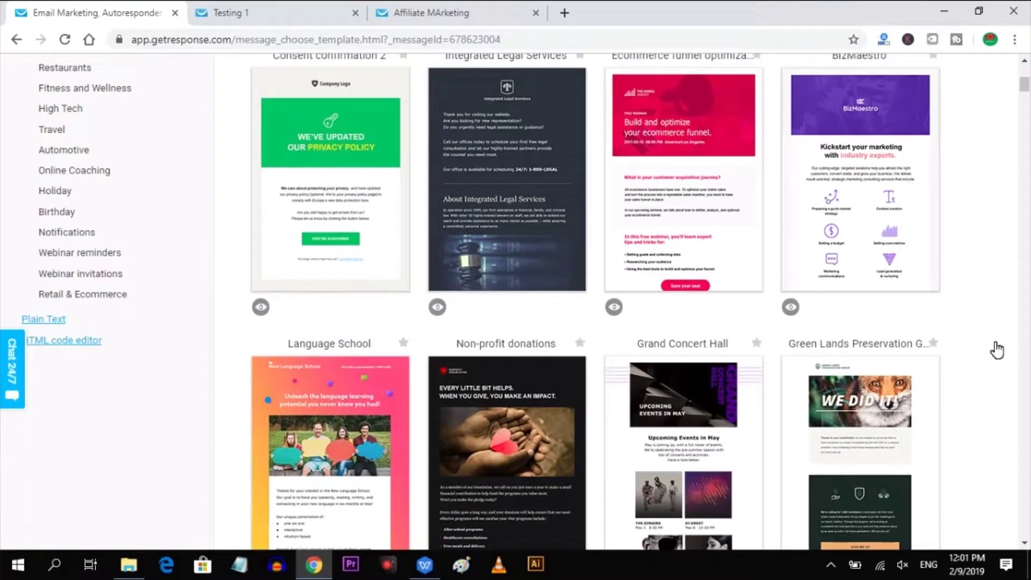
left_click(58, 321)
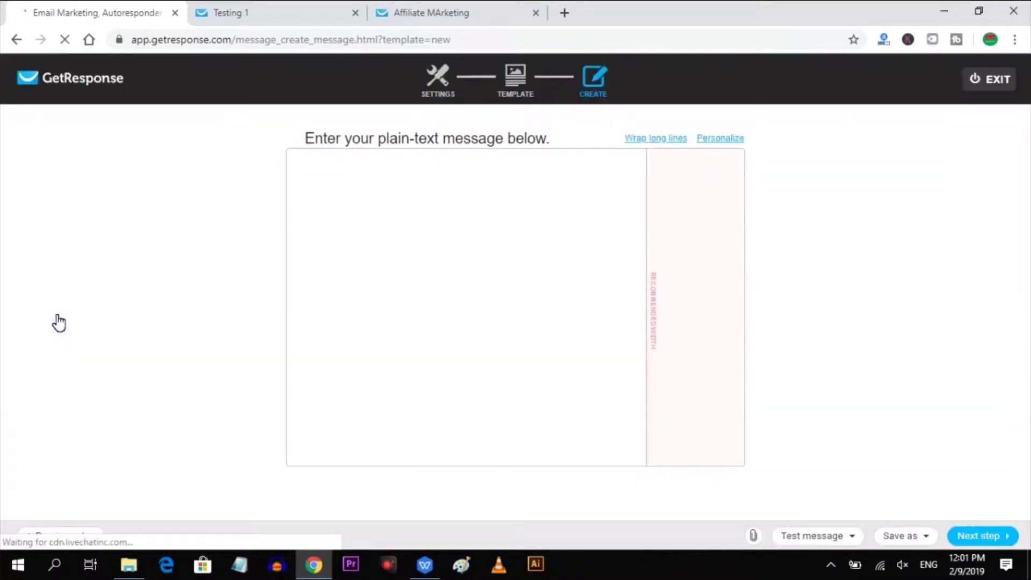
Step: Write "Thanks you for joining ,as promise this is your free ebook." as the message body, followed by a blank line
left_click(378, 209)
type("Thanks you for joining ,as p")
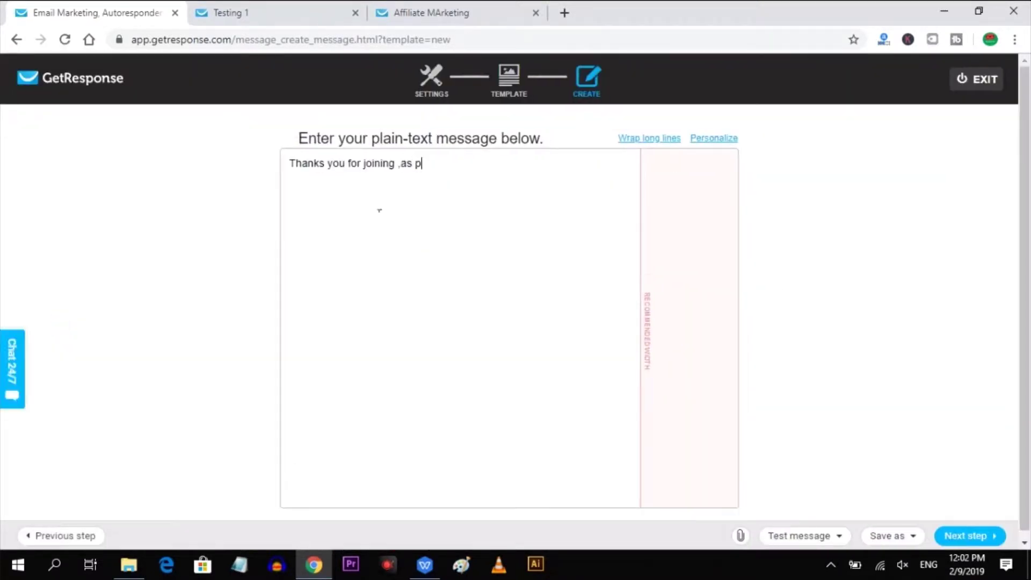
type("romise thisni")
key("BackSpace")
key("BackSpace")
type("is your free e")
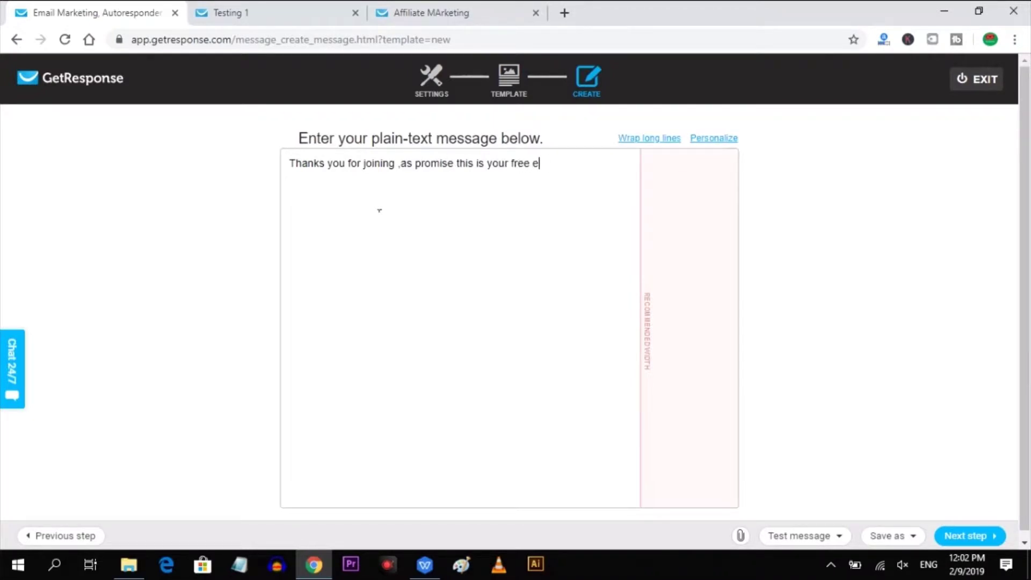
type("book")
type(".")
key("Return")
key("Return")
Step: Check the attachment dialog without attaching anything, and finish the email with the line "Download link"
left_click(741, 537)
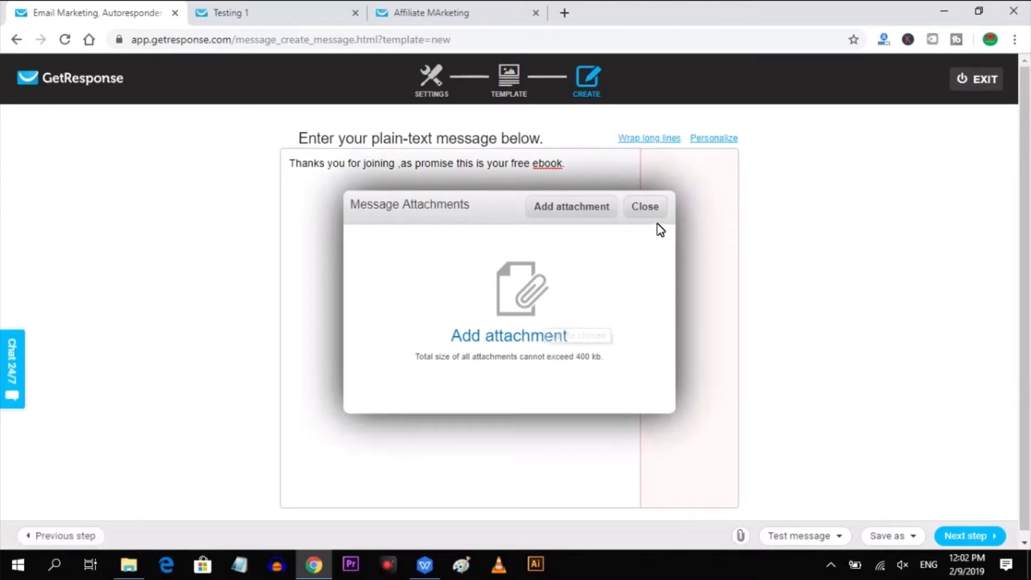
left_click(651, 206)
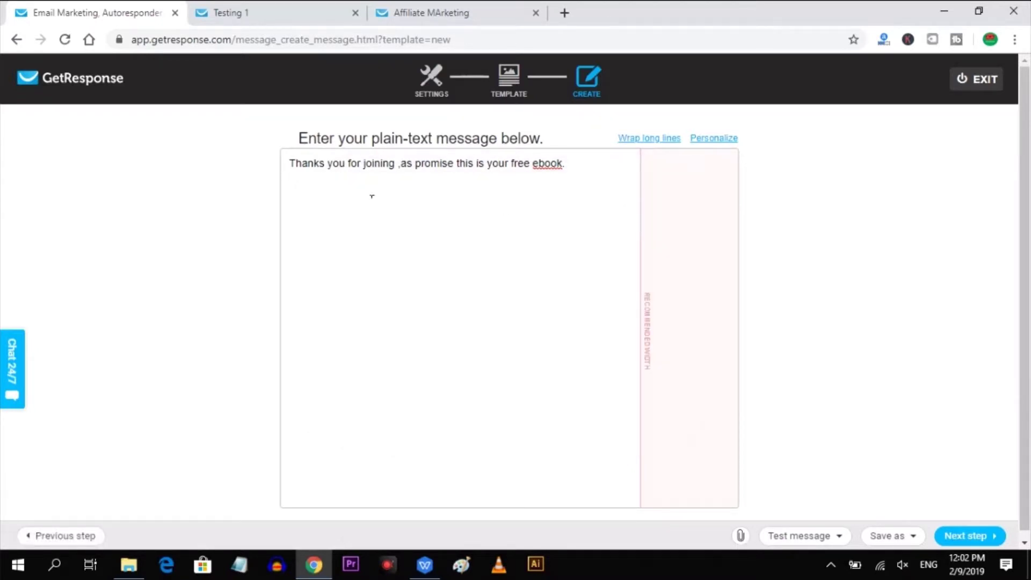
type("Download link")
left_click(957, 546)
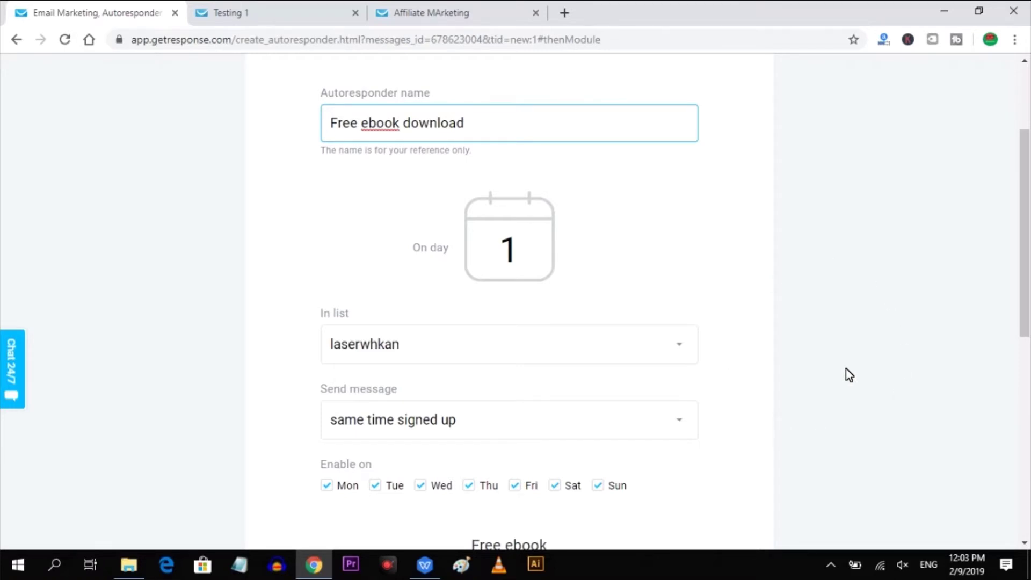
Step: Save and publish the Free ebook download autoresponder and review it in the autoresponder list
scroll(546, 388, "down", 1)
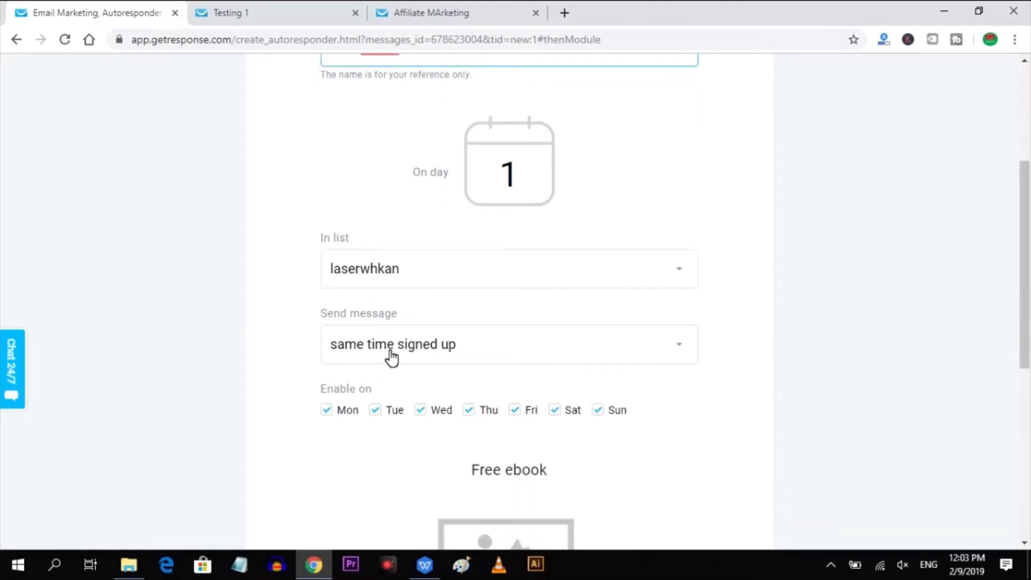
scroll(789, 380, "down", 5)
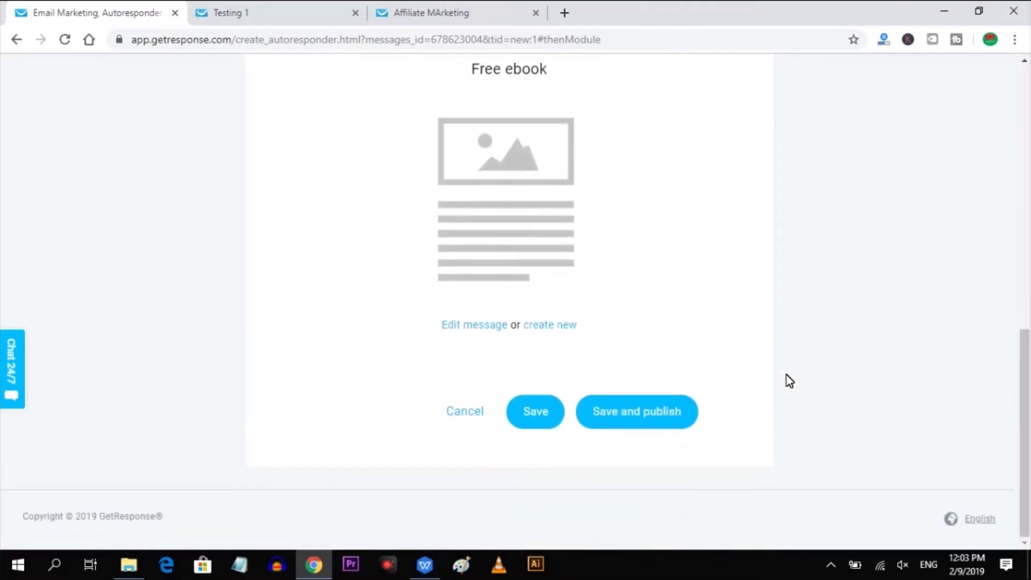
left_click(672, 425)
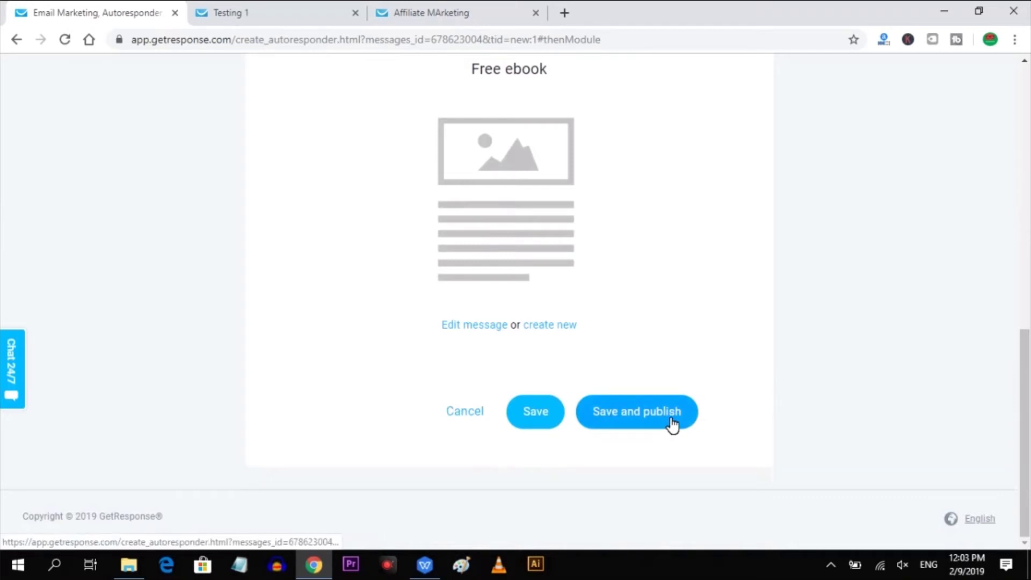
scroll(704, 367, "down", 3)
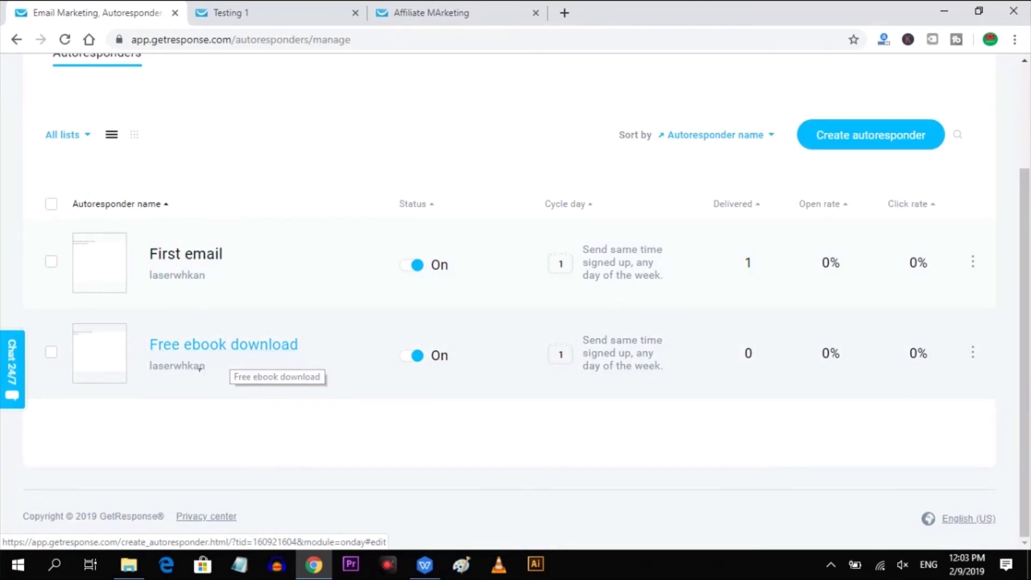
scroll(764, 427, "up", 3)
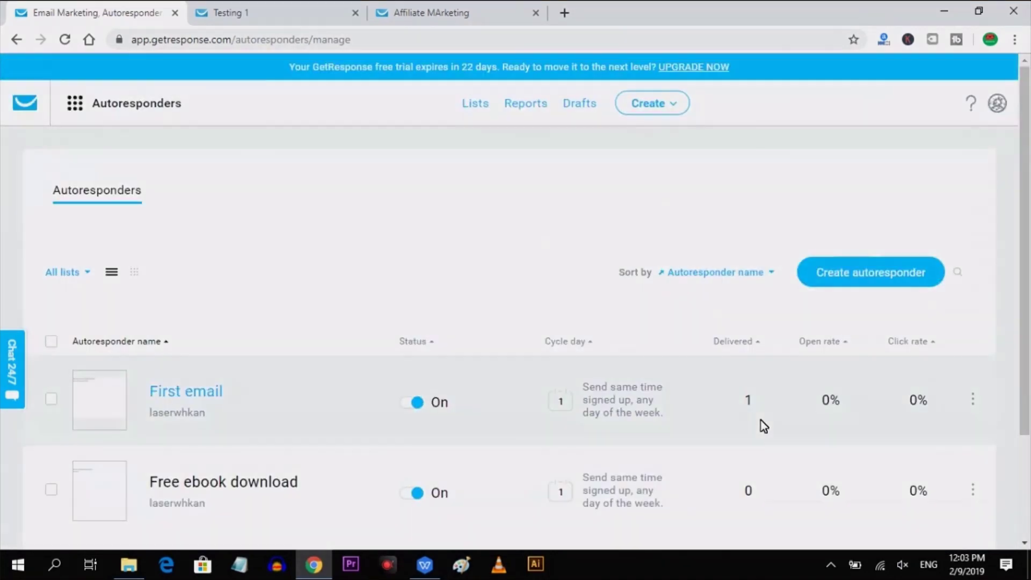